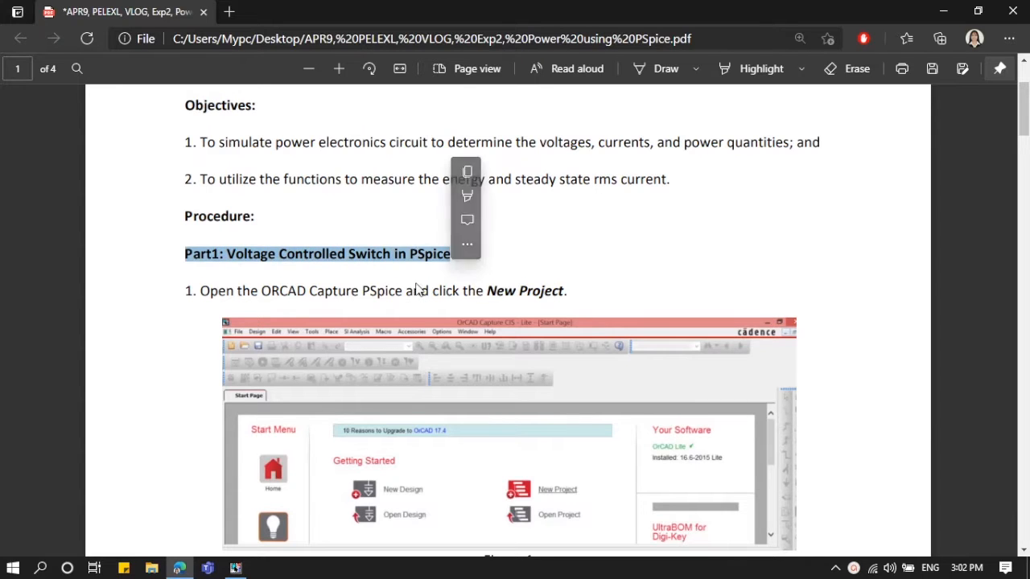
# Read procedure step 1 in the PDF and launch OrCAD Capture
pyautogui.scroll(-1, 319, 241)
pyautogui.click(255, 211)
pyautogui.moveTo(220, 218); pyautogui.dragTo(557, 220)
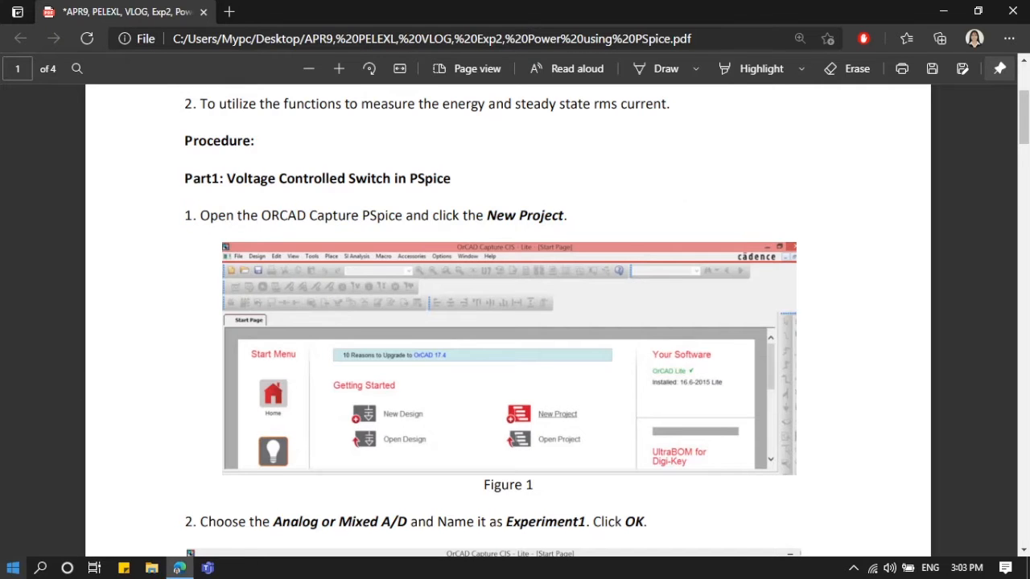
pyautogui.click(13, 568)
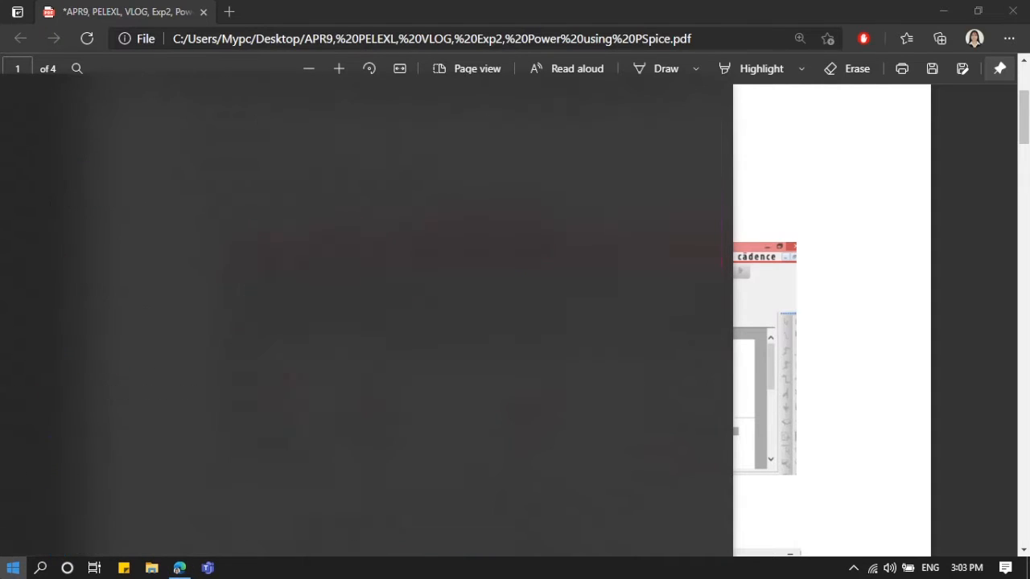
pyautogui.write('orca')
pyautogui.press('Return')
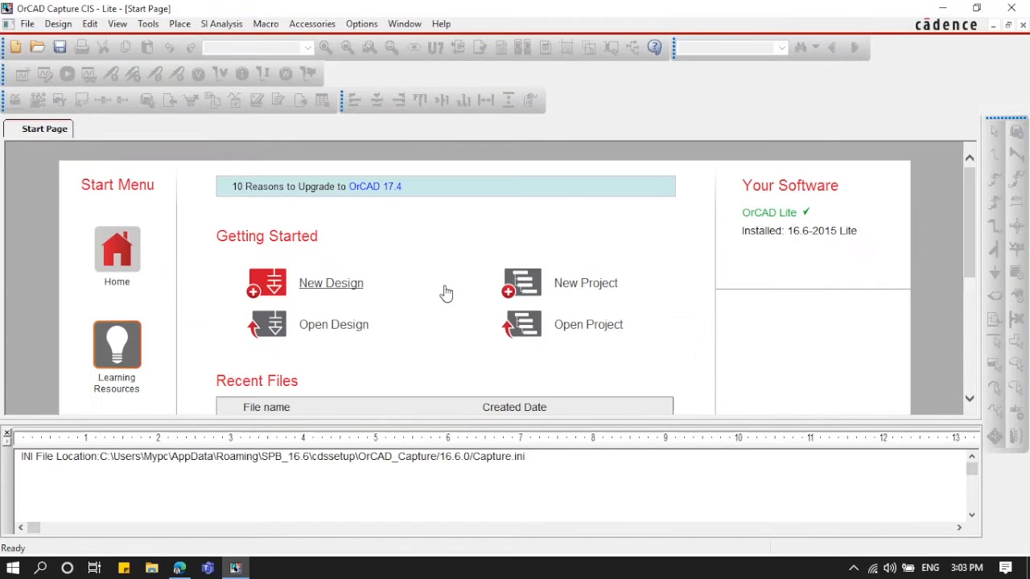
# Create a new Analog or Mixed A/D project named "Experiment 1", following procedure step 2
pyautogui.click(601, 287)
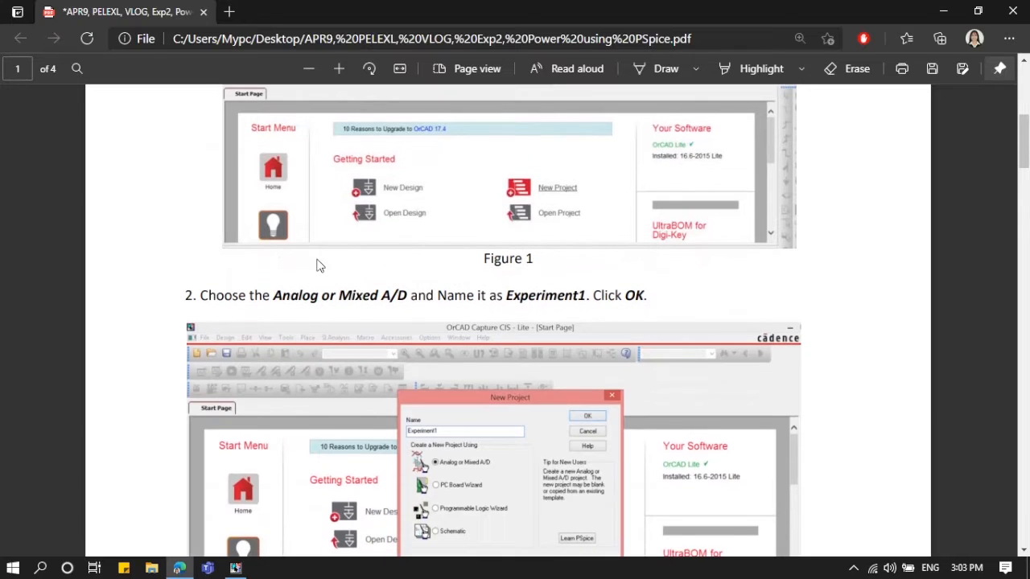
pyautogui.moveTo(201, 295); pyautogui.dragTo(656, 297)
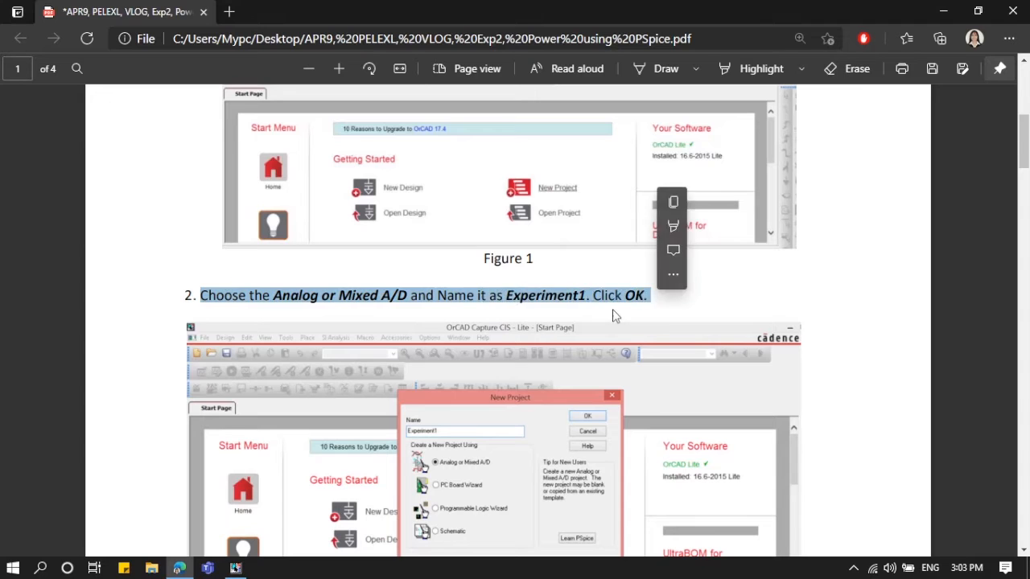
pyautogui.write('Experiment 1')
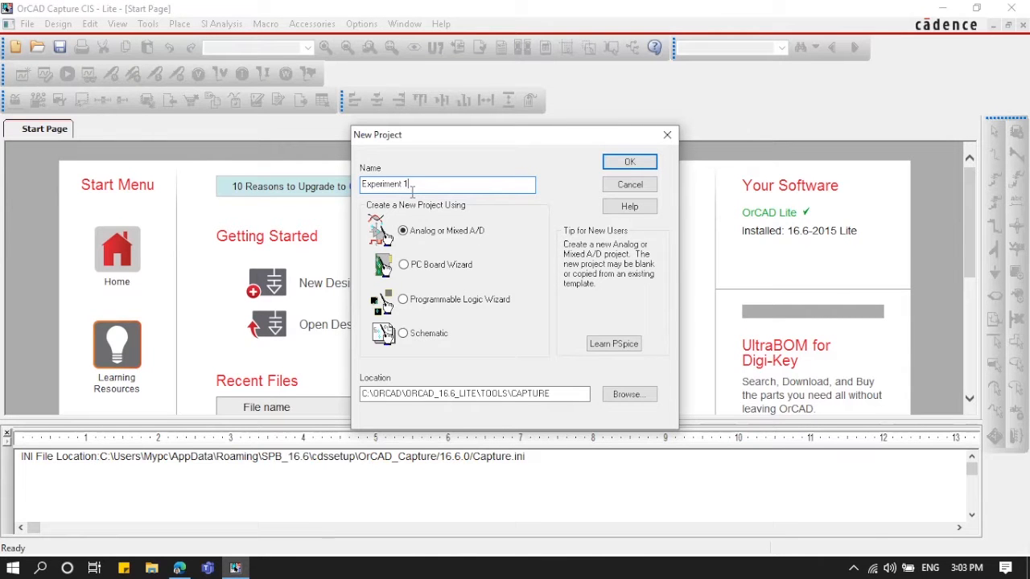
pyautogui.click(628, 163)
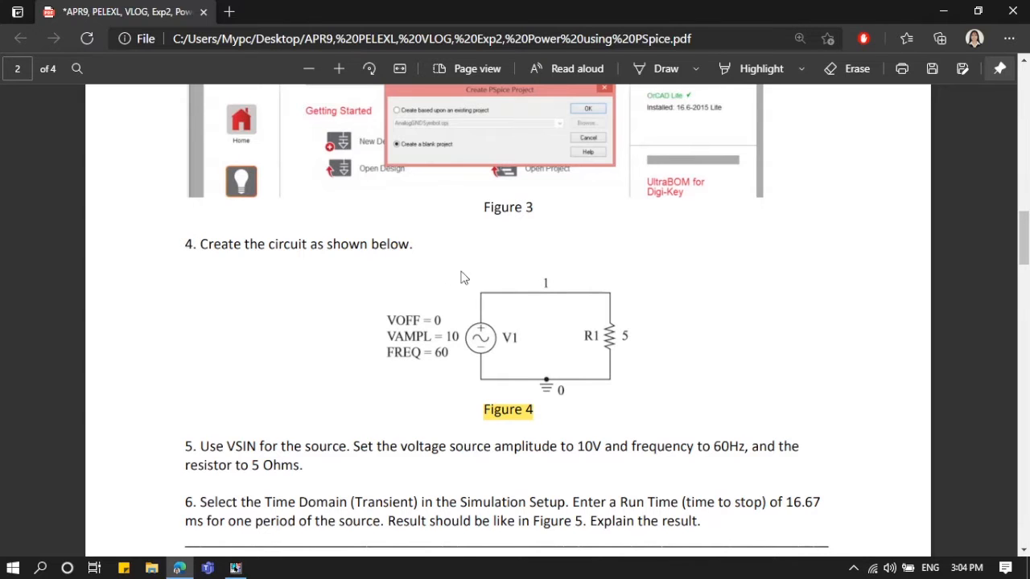
# Check the Figure 4 circuit in the PDF and place a sine voltage source (VSIN) on the schematic page in OrCAD Capture
pyautogui.scroll(-1, 464, 278)
pyautogui.keyDown('ctrl'); pyautogui.scroll(3, 555, 278); pyautogui.keyUp('ctrl')
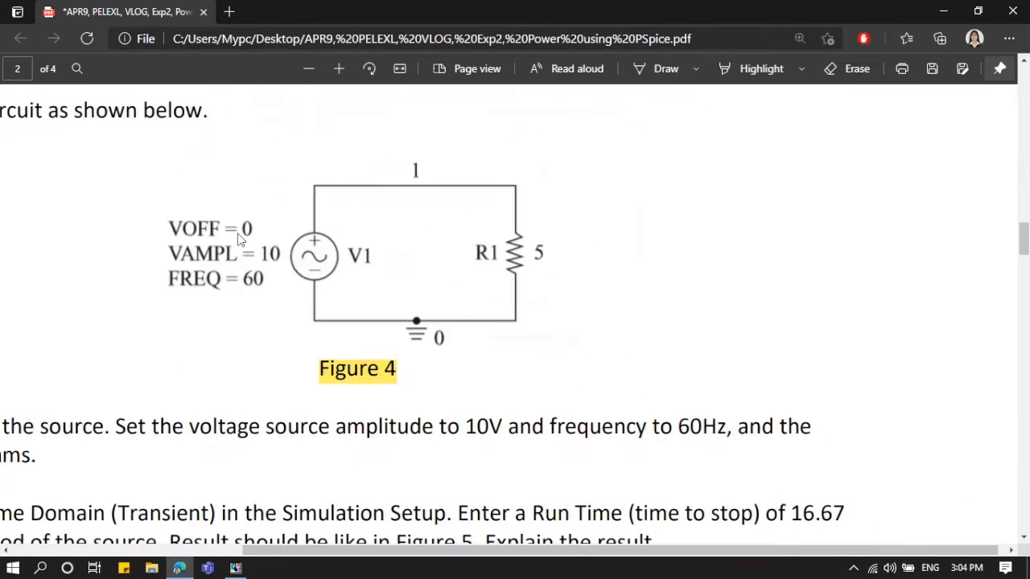
pyautogui.hscroll(-3, 357, 555)
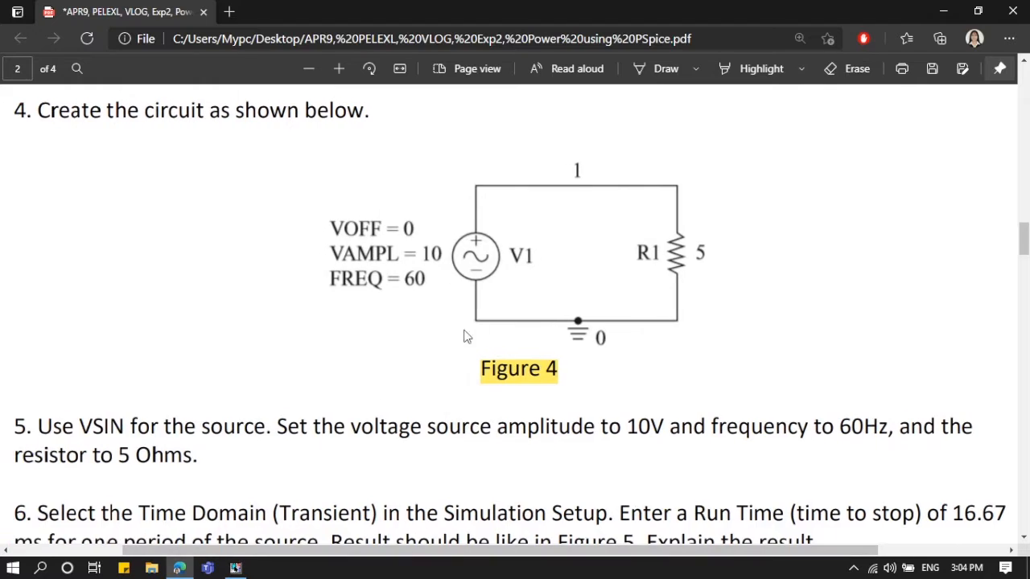
pyautogui.scroll(1, 463, 326)
pyautogui.hotkey('alt', 'Tab')
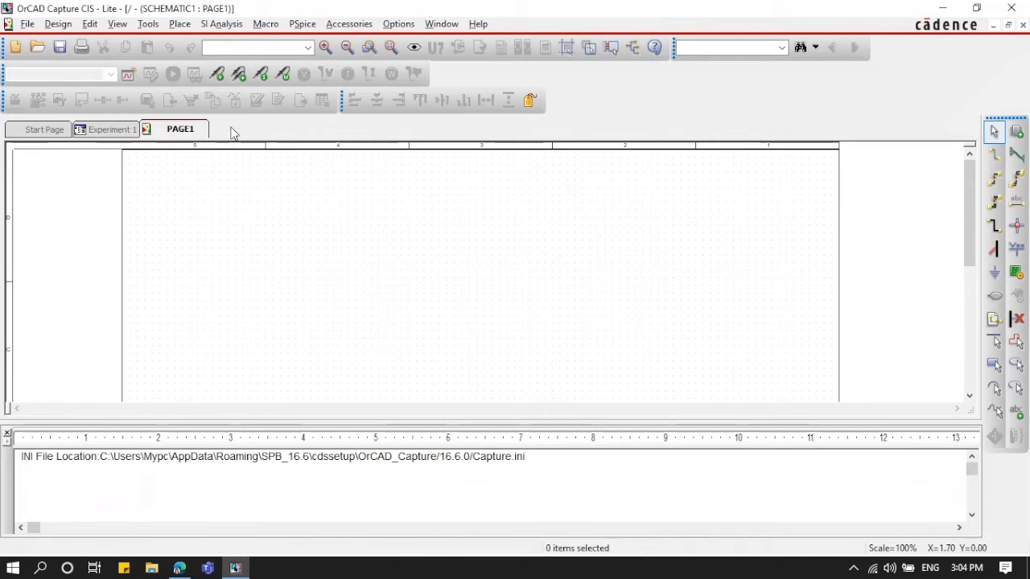
pyautogui.click(180, 23)
pyautogui.moveTo(228, 86)
pyautogui.moveTo(372, 211)
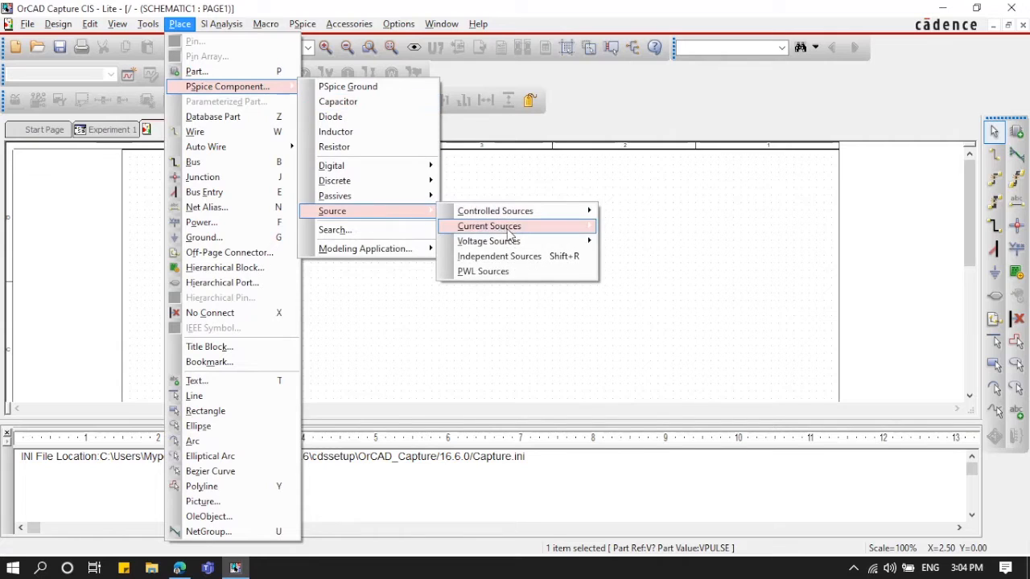
pyautogui.moveTo(488, 242)
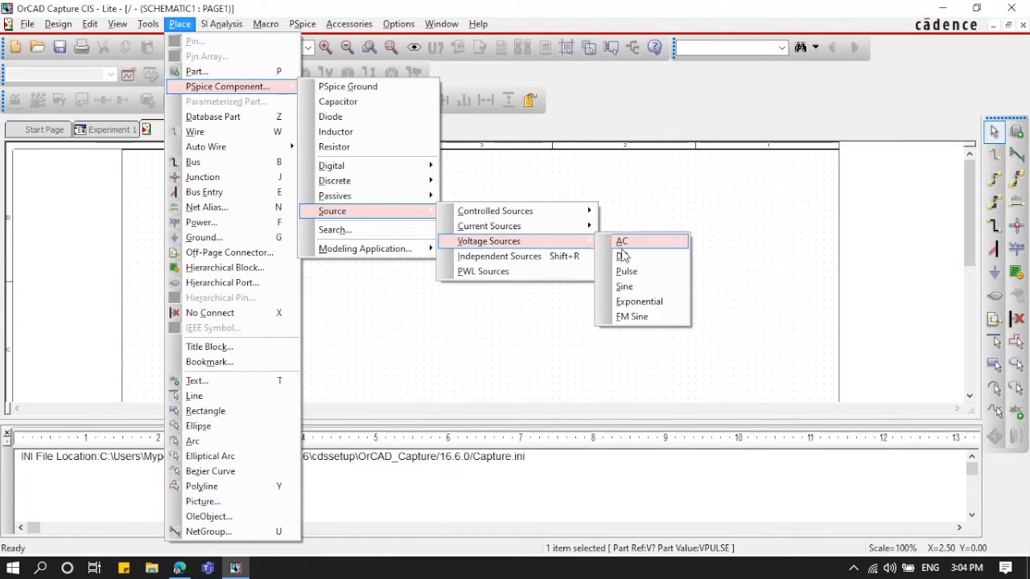
pyautogui.click(638, 295)
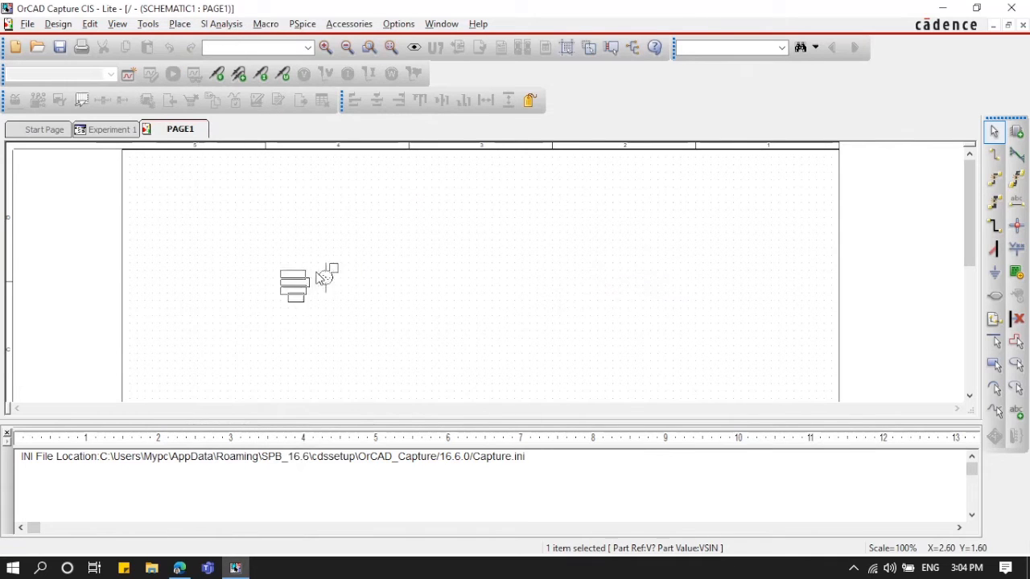
pyautogui.click(326, 270)
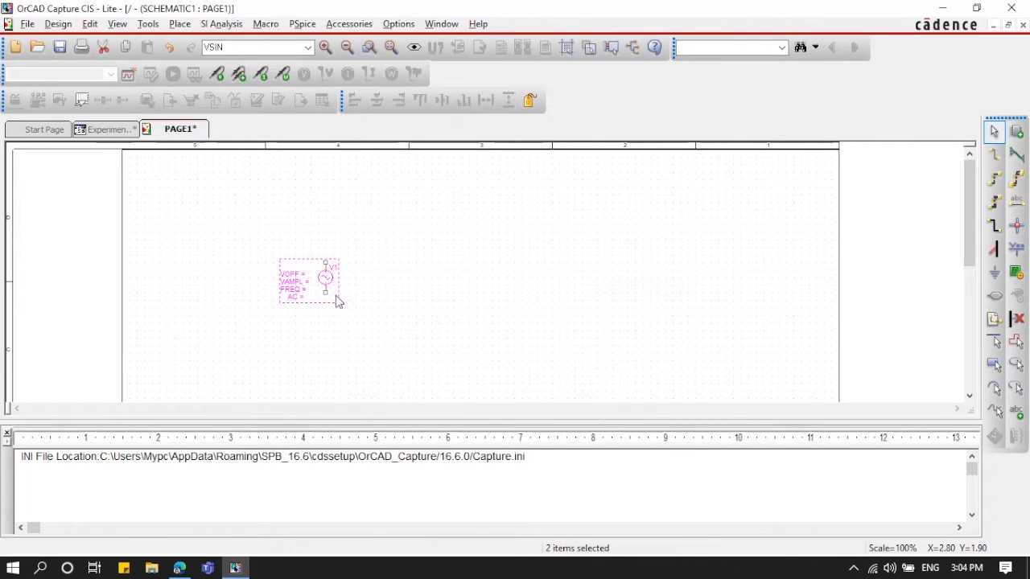
# Place a PSpice ground below and to the right of voltage source V1
pyautogui.hotkey('alt', 'Tab')
pyautogui.hotkey('alt', 'Tab')
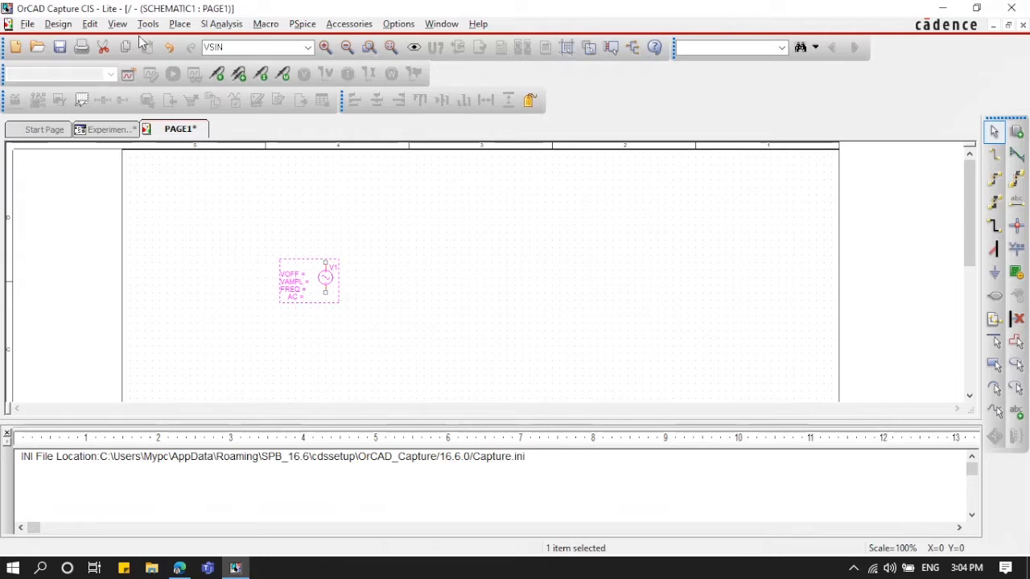
pyautogui.click(180, 23)
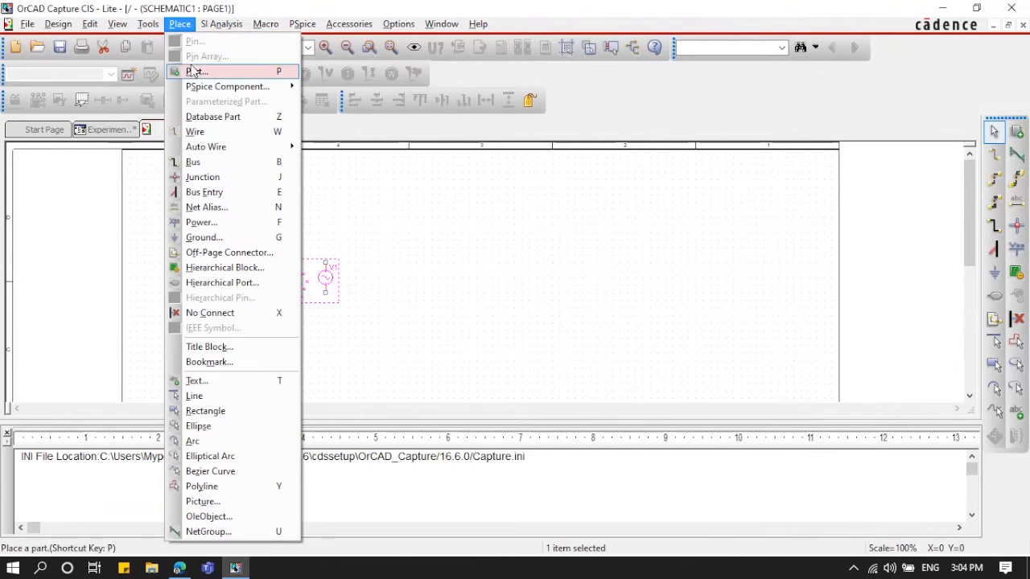
pyautogui.click(350, 87)
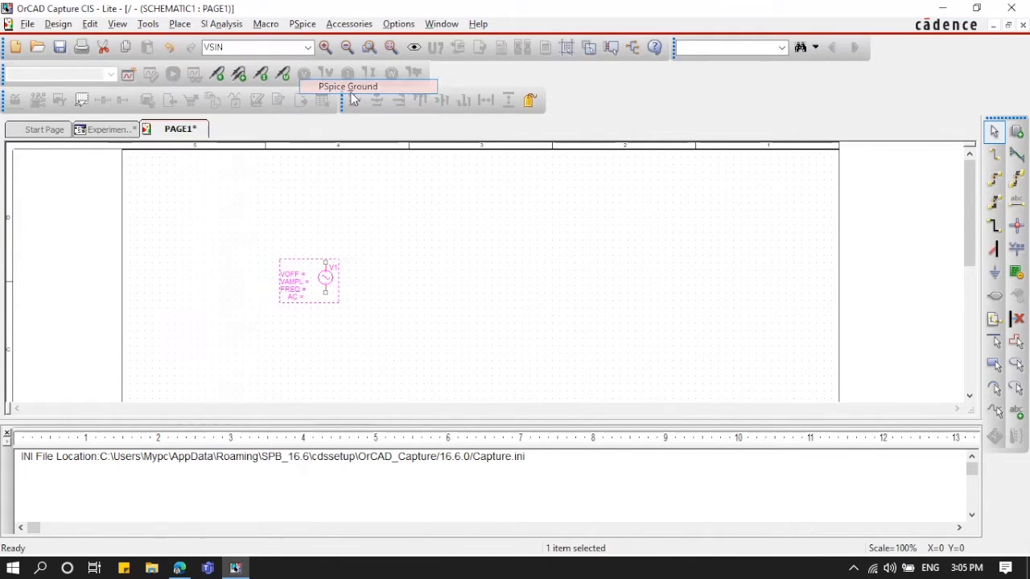
pyautogui.click(372, 330)
# Place a PSpice resistor to the right of V1, level with the source
pyautogui.click(174, 24)
pyautogui.click(180, 26)
pyautogui.click(187, 26)
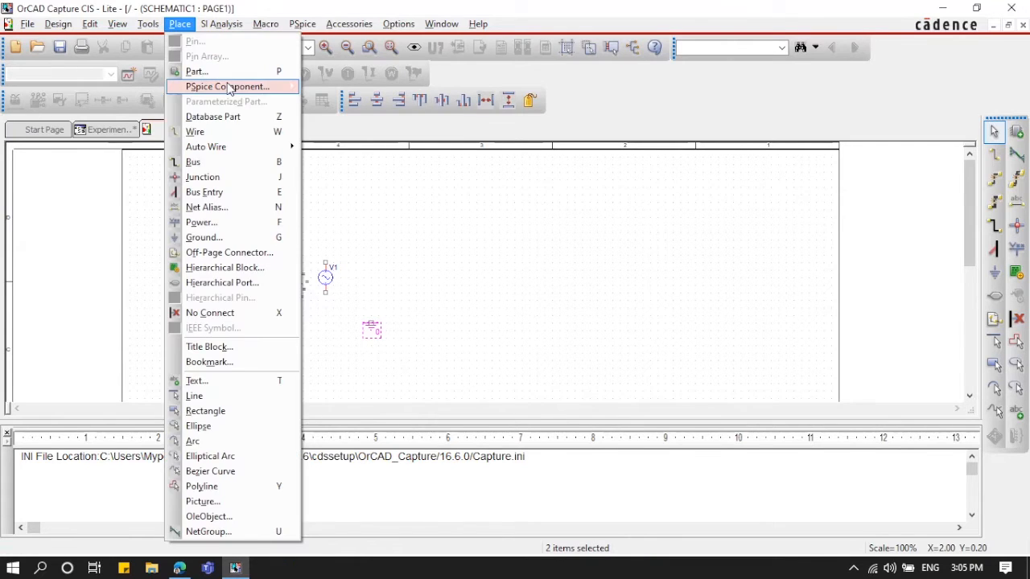
pyautogui.moveTo(232, 87)
pyautogui.click(380, 147)
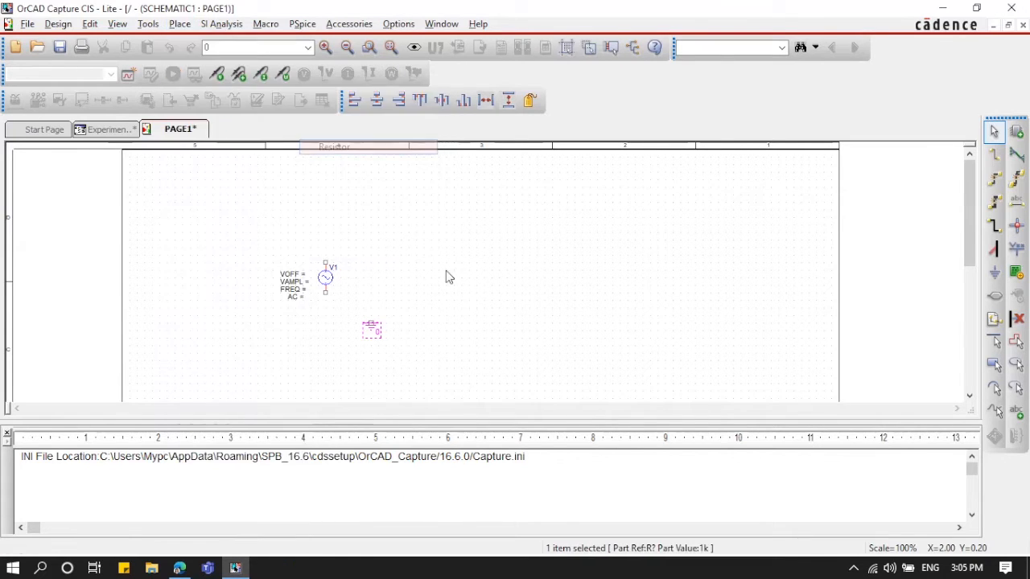
pyautogui.click(427, 278)
pyautogui.press('Escape')
pyautogui.click(313, 305)
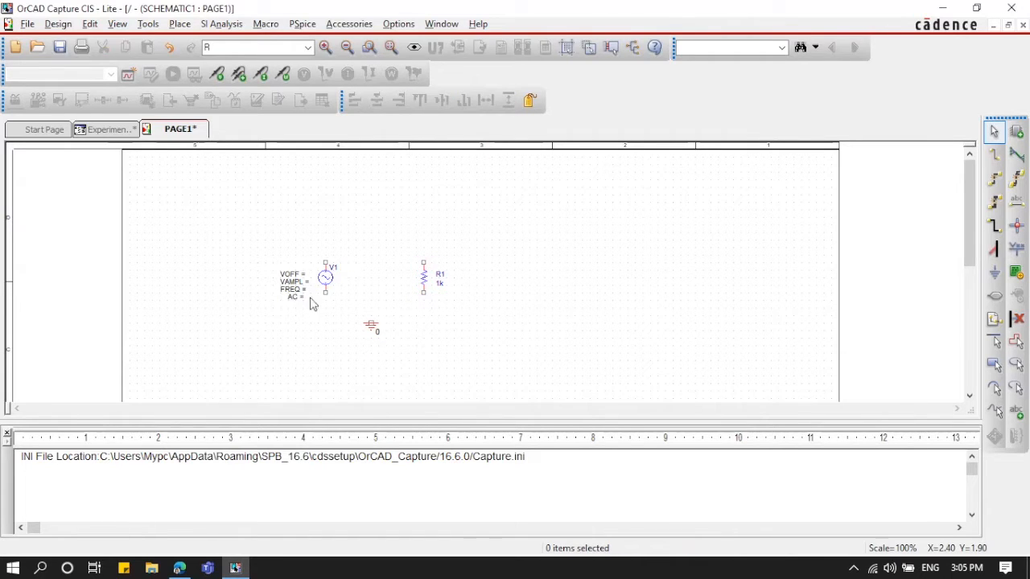
# Wire V1 and R1 into a closed loop and move the ground symbol onto the lower wire
pyautogui.keyDown('ctrl'); pyautogui.scroll(1, 311, 317); pyautogui.keyUp('ctrl')
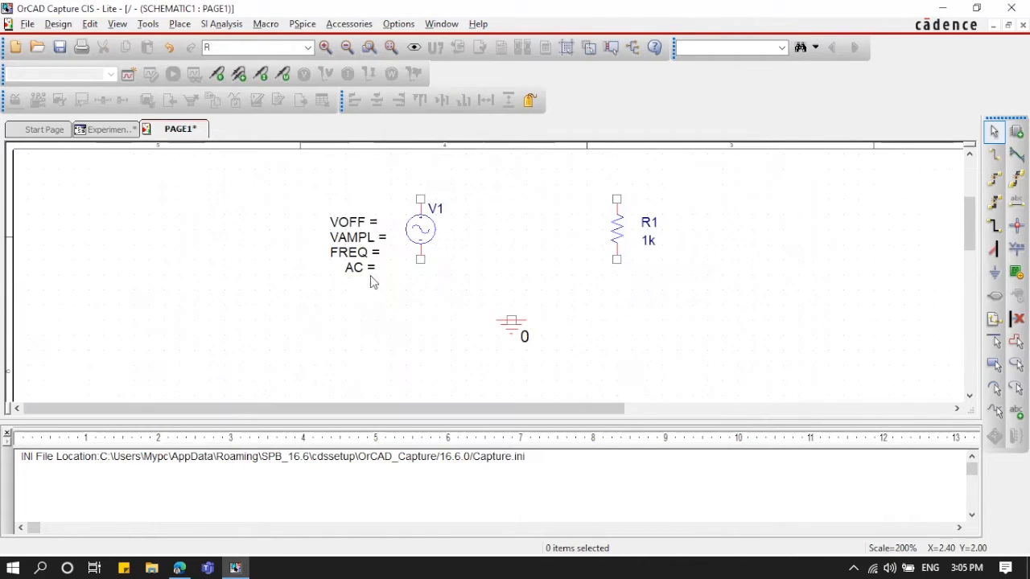
pyautogui.press('w')
pyautogui.click(420, 183)
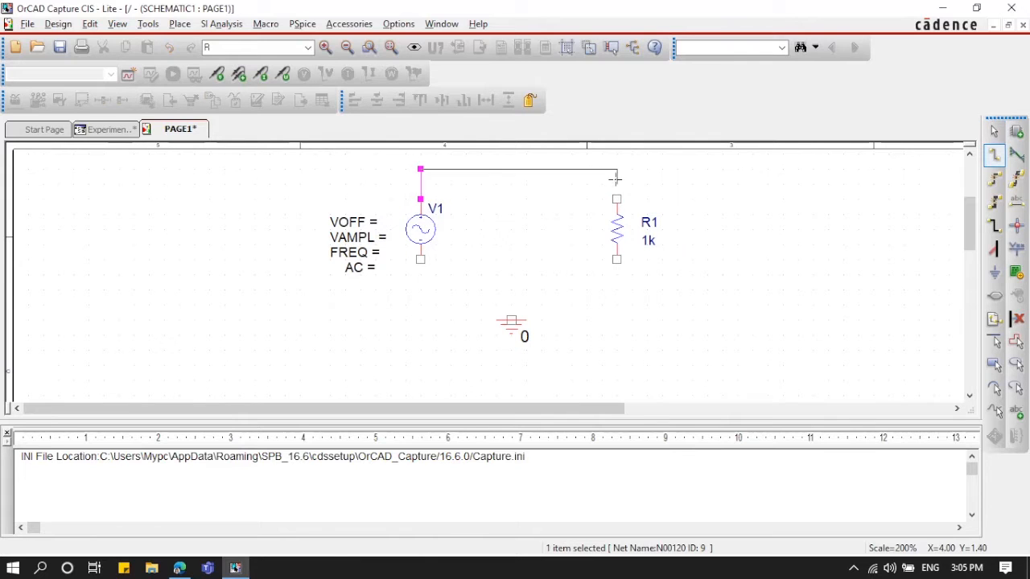
pyautogui.click(617, 199)
pyautogui.click(616, 259)
pyautogui.click(420, 290)
pyautogui.click(420, 259)
pyautogui.press('Escape')
pyautogui.moveTo(515, 333); pyautogui.dragTo(521, 301)
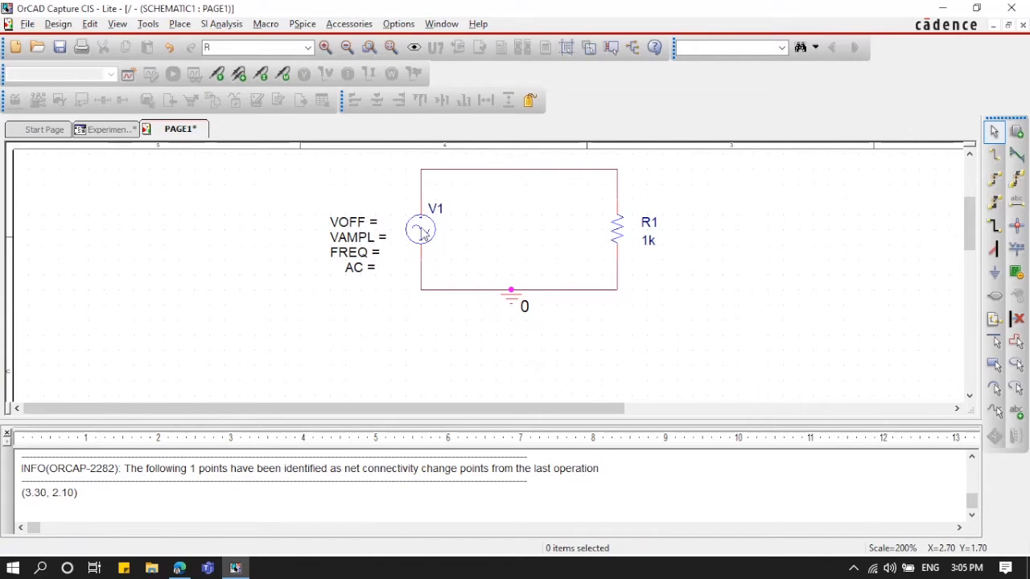
# Set V1's offset VOFF to 0 and its amplitude VAMPL to 10, matching Figure 4
pyautogui.doubleClick(374, 224)
pyautogui.hotkey('alt', 'Tab')
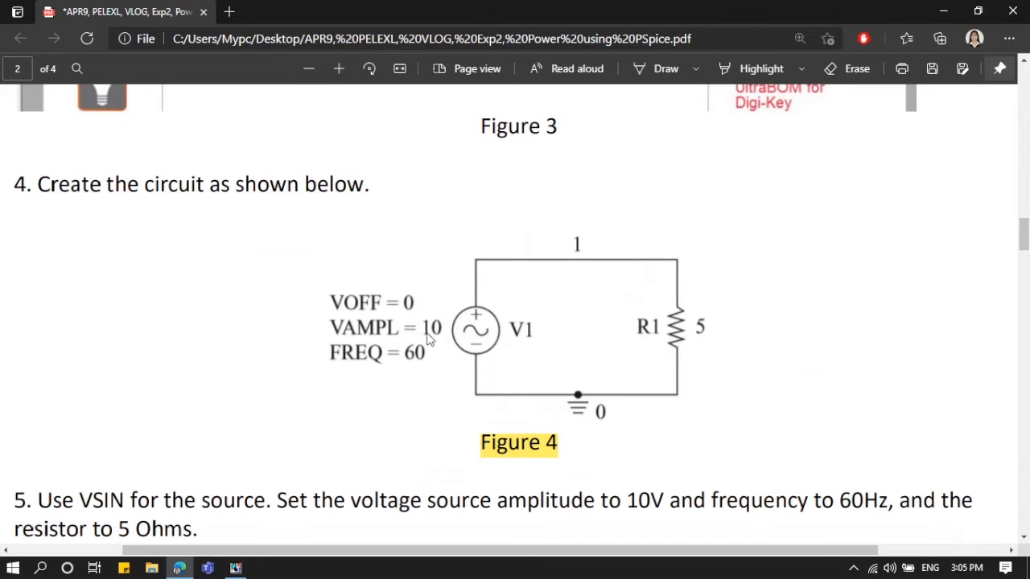
pyautogui.hotkey('alt', 'Tab')
pyautogui.write('0')
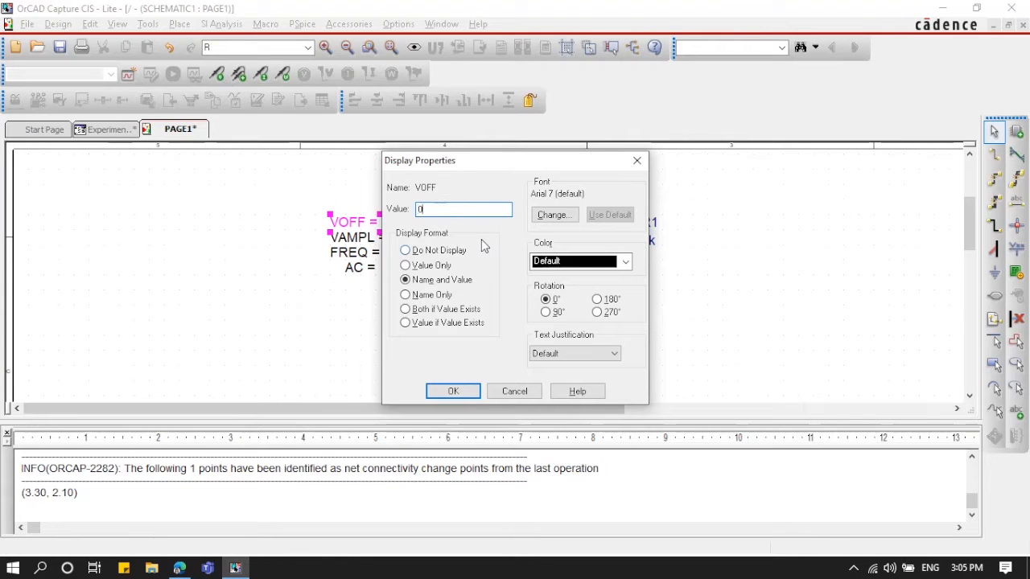
pyautogui.click(474, 389)
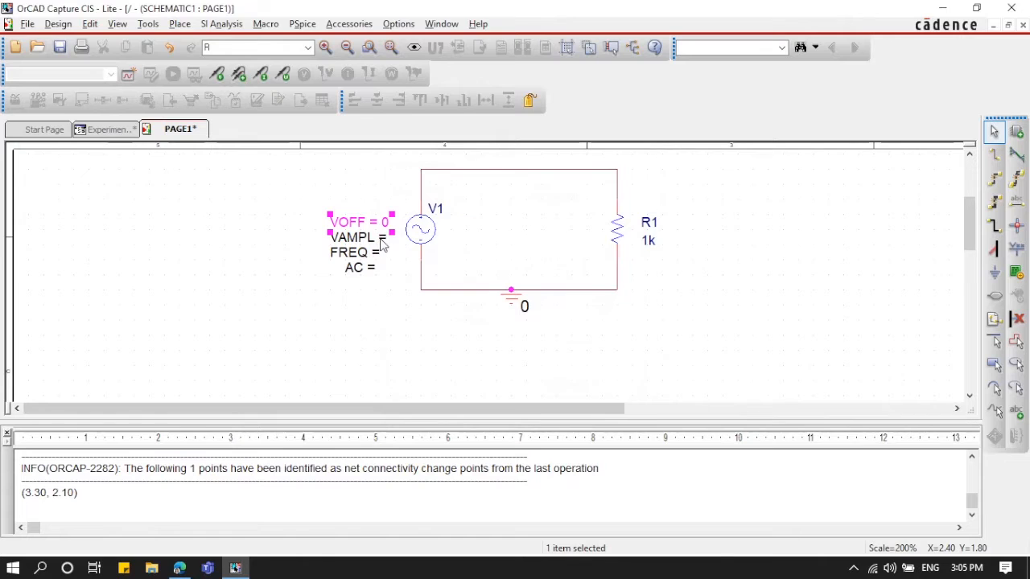
pyautogui.doubleClick(375, 240)
pyautogui.write('10')
pyautogui.press('Return')
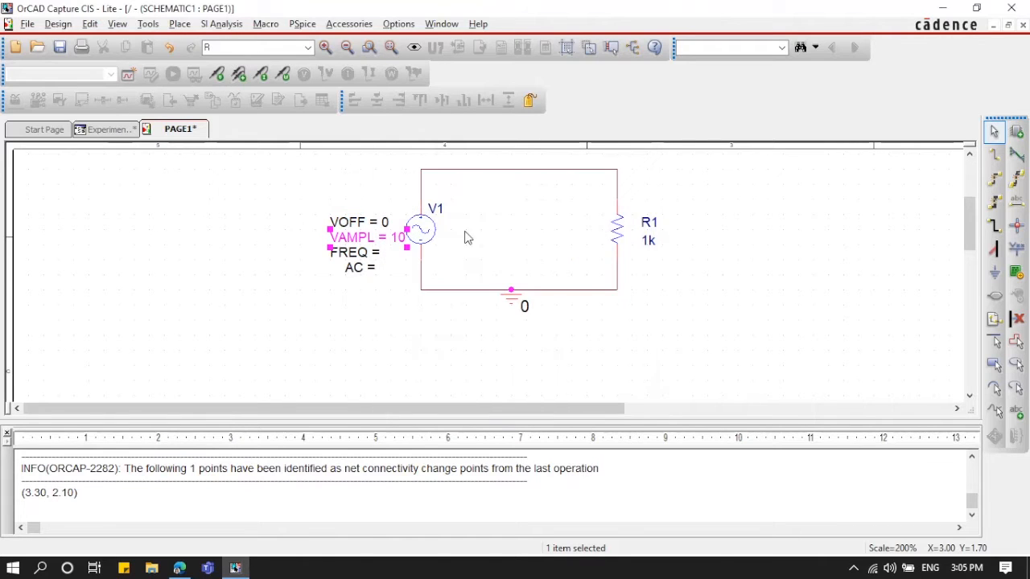
# Set V1's frequency FREQ to 60 and its AC value to 0
pyautogui.doubleClick(377, 252)
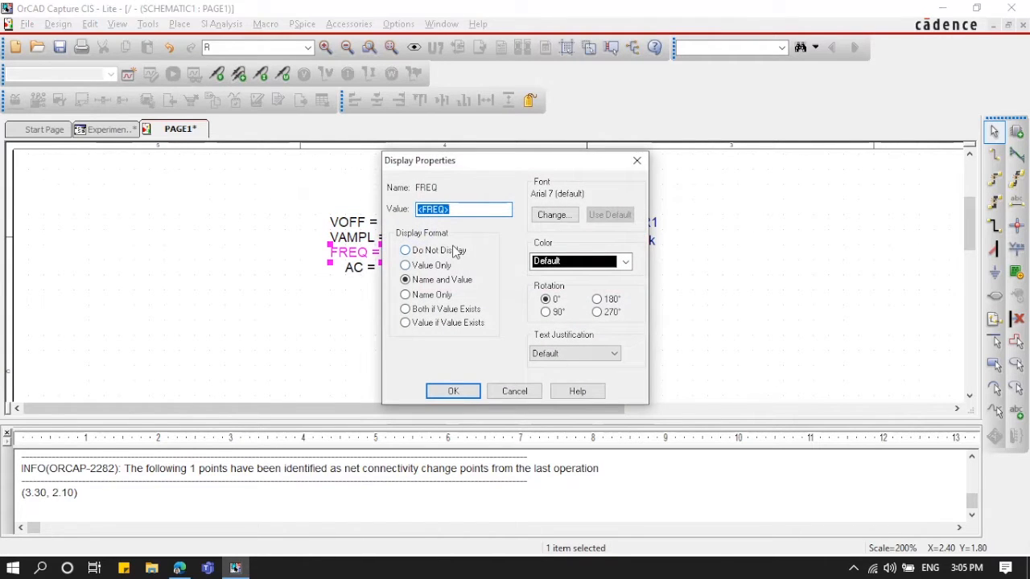
pyautogui.write('60')
pyautogui.press('Return')
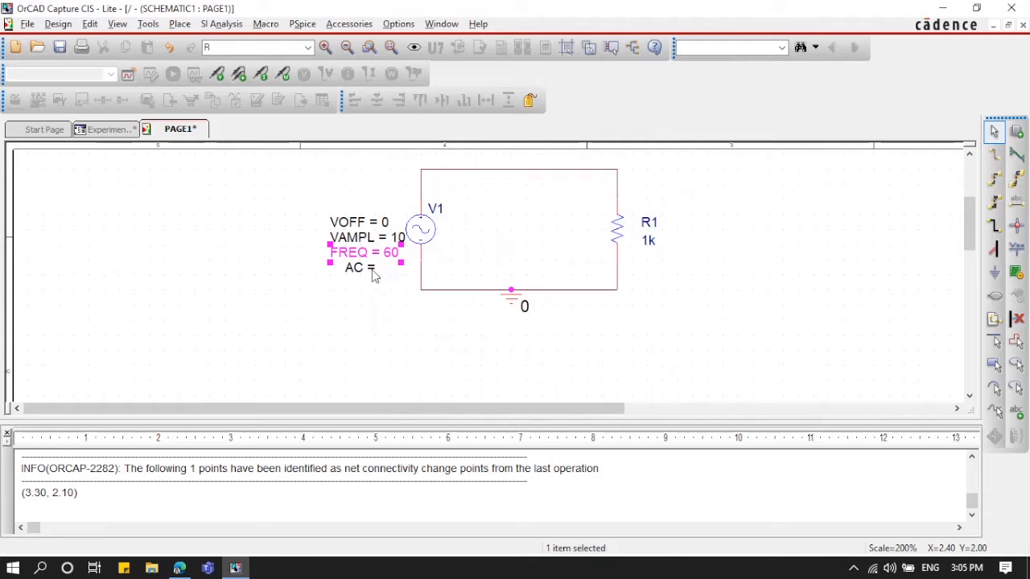
pyautogui.doubleClick(372, 271)
pyautogui.write('0')
pyautogui.press('Return')
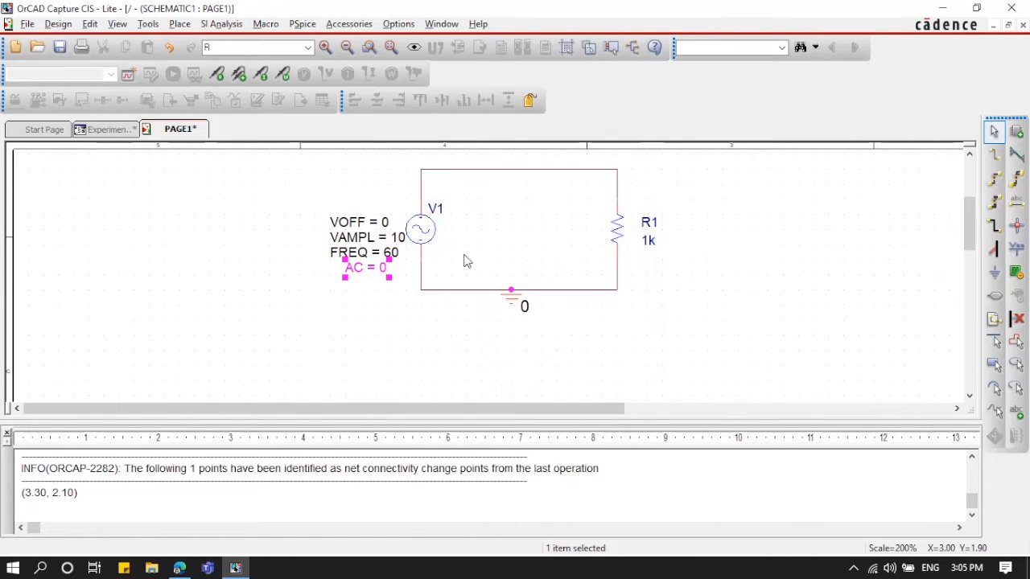
# Set the value of resistor R1 to 5
pyautogui.doubleClick(647, 240)
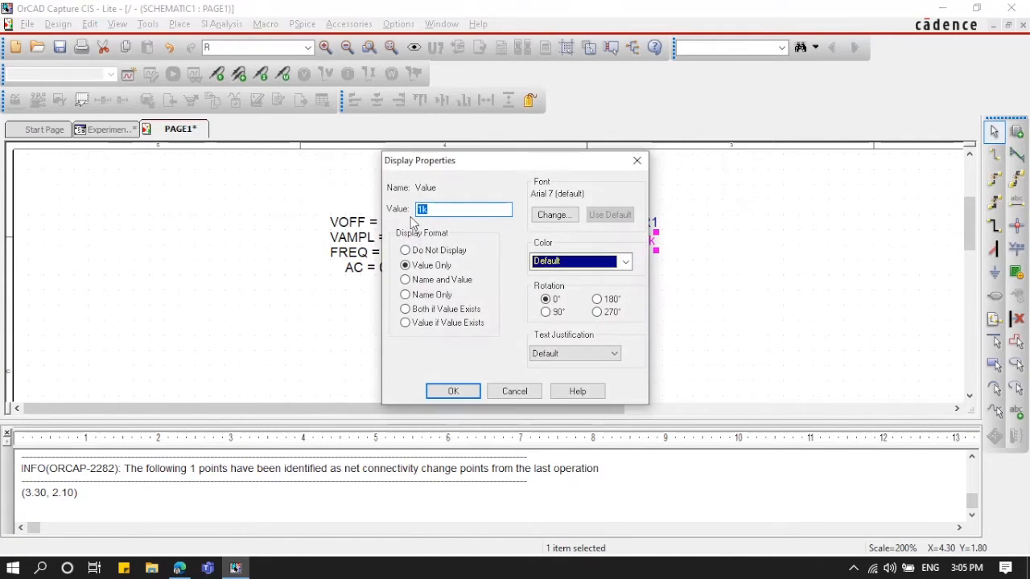
pyautogui.write('5')
pyautogui.press('Return')
# Check the procedure PDF and create a new PSpice simulation profile named "trial 1"
pyautogui.hotkey('alt', 'Tab')
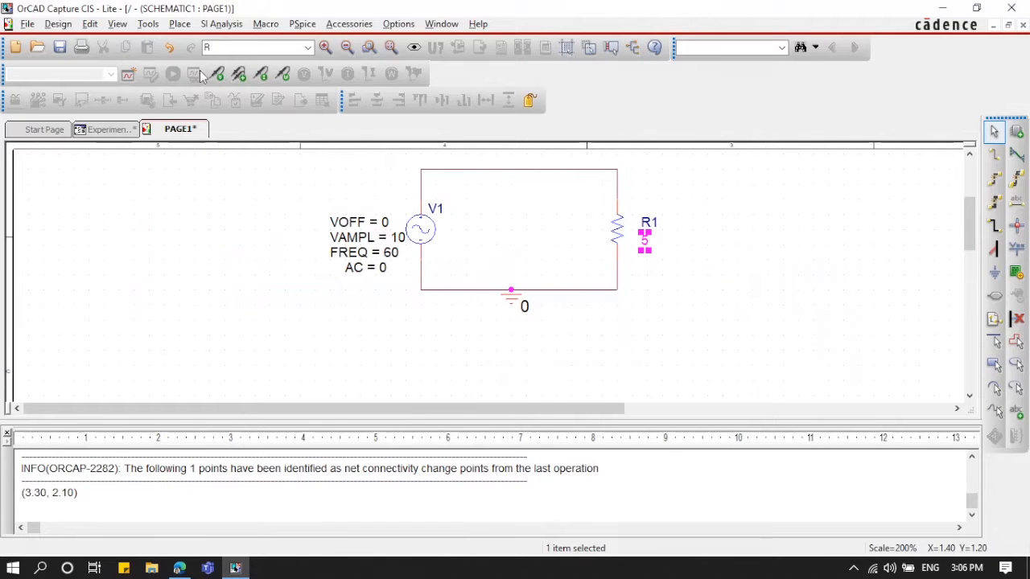
pyautogui.click(131, 73)
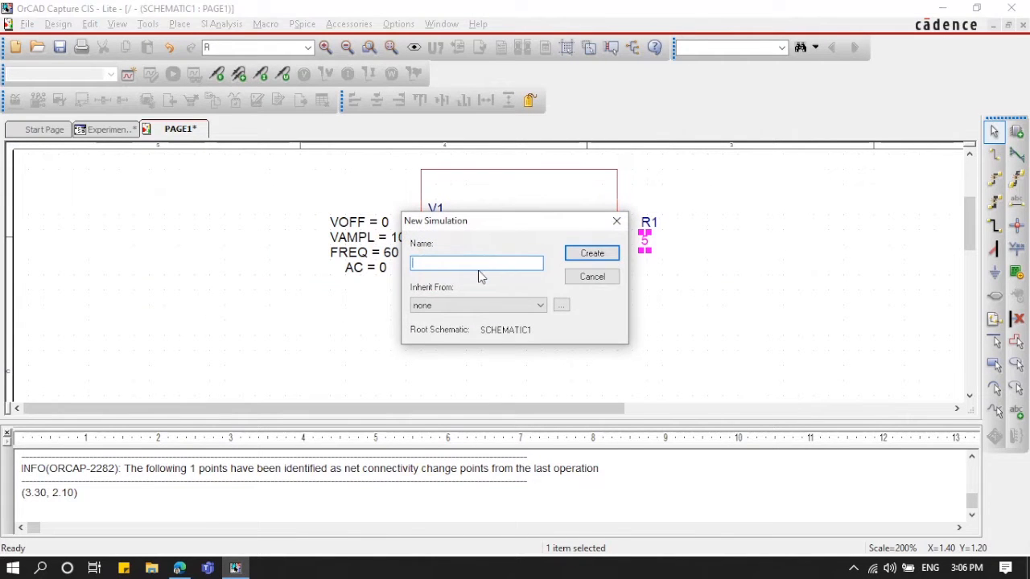
pyautogui.write('tran1')
pyautogui.click(600, 256)
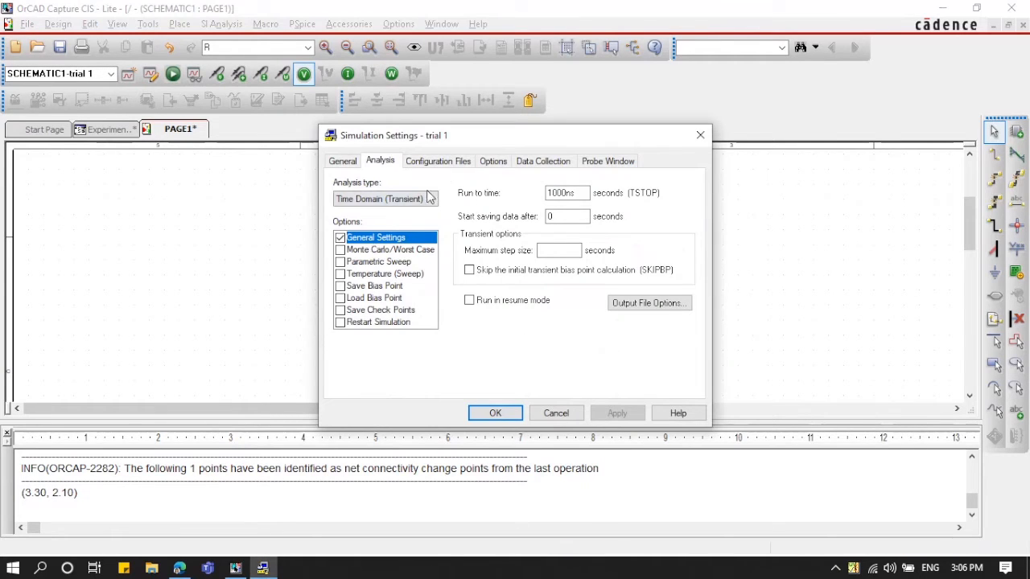
# Set the transient analysis run time to 0.01667 seconds and apply the simulation settings
pyautogui.moveTo(574, 194); pyautogui.dragTo(462, 196)
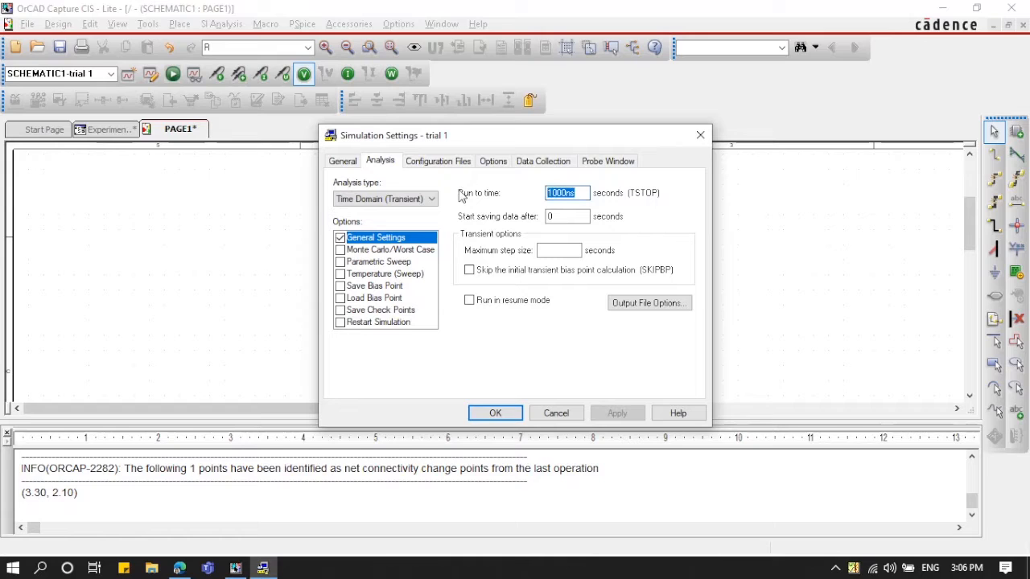
pyautogui.write('0.016')
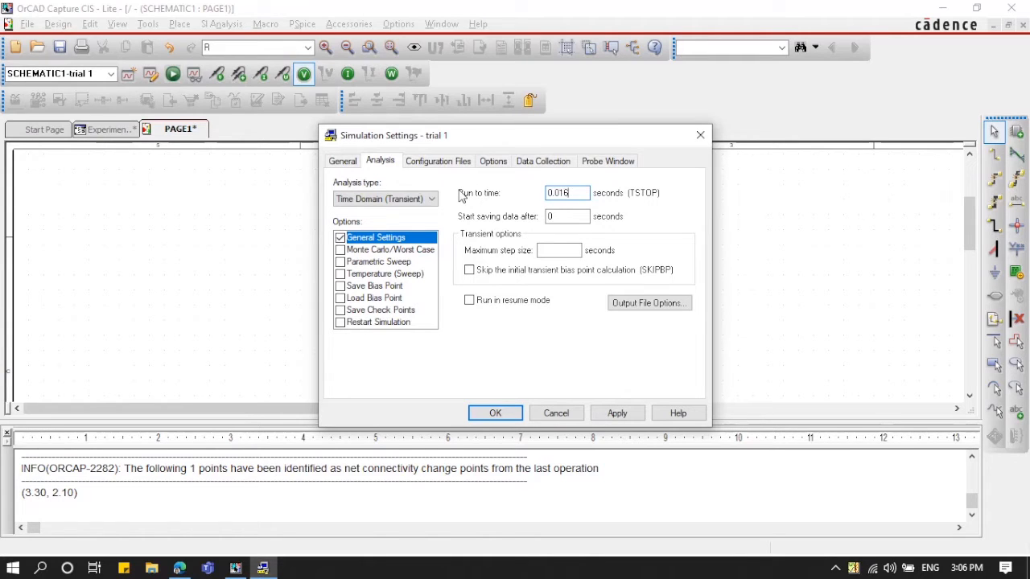
pyautogui.click(615, 413)
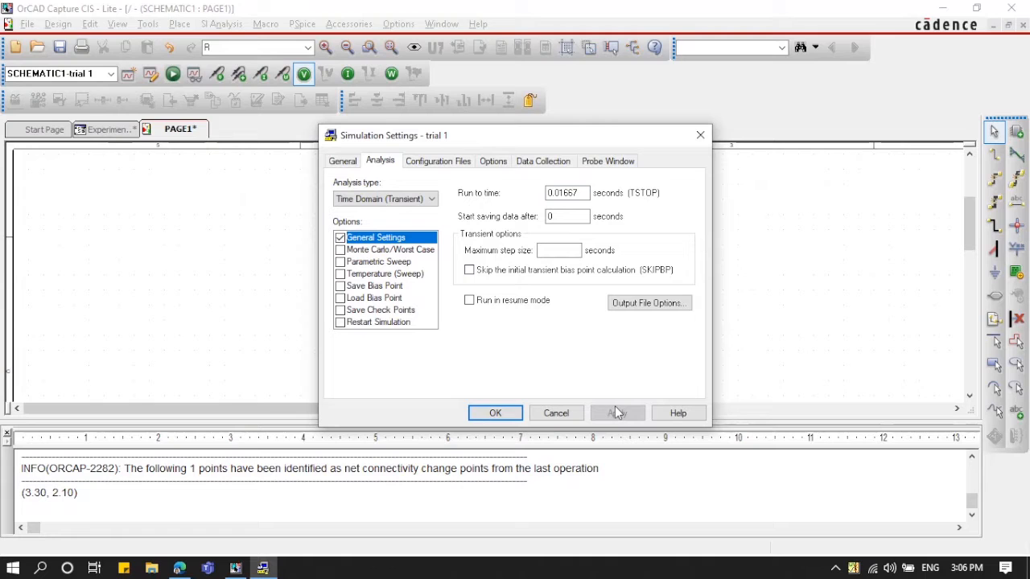
pyautogui.click(495, 413)
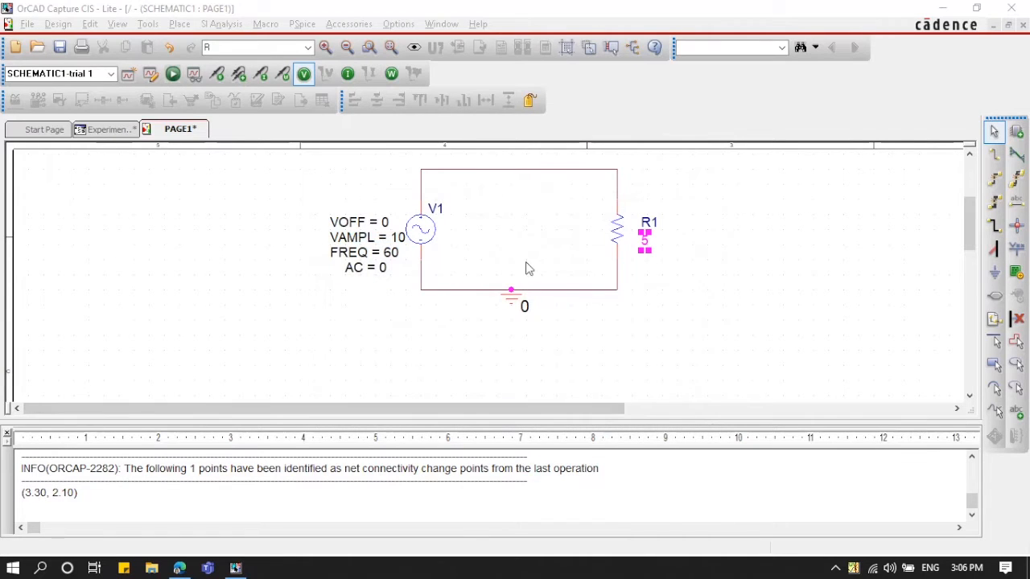
# Run the PSpice simulation and plot the resistor power W(R1) together with the source voltage V(V1:+)
pyautogui.click(172, 74)
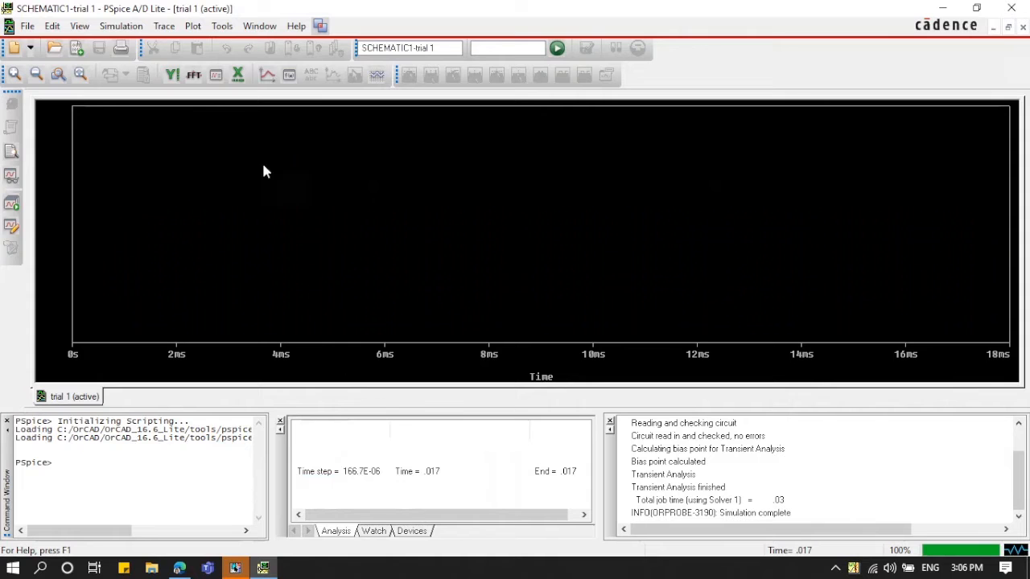
pyautogui.click(165, 26)
pyautogui.click(182, 48)
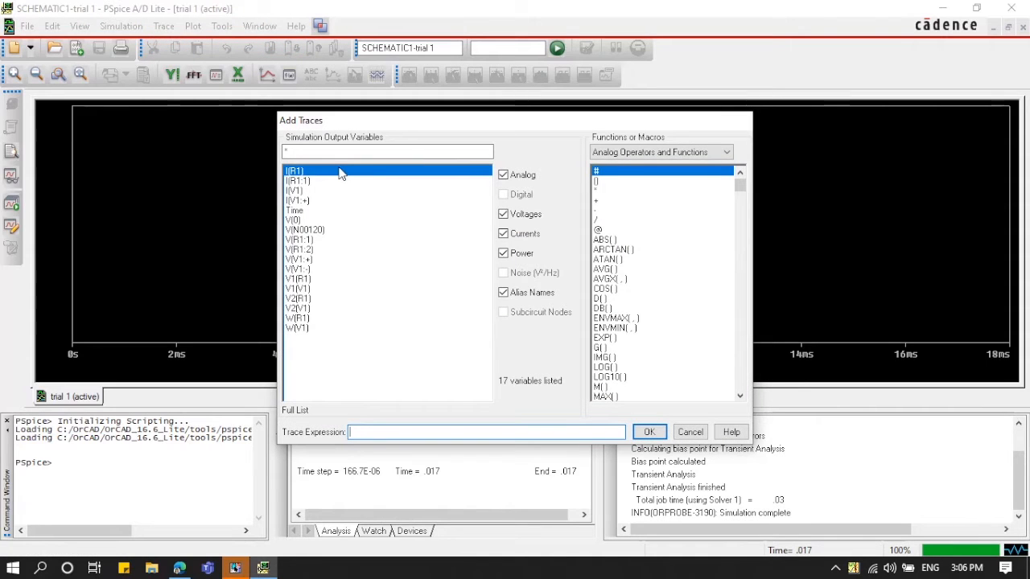
pyautogui.click(307, 319)
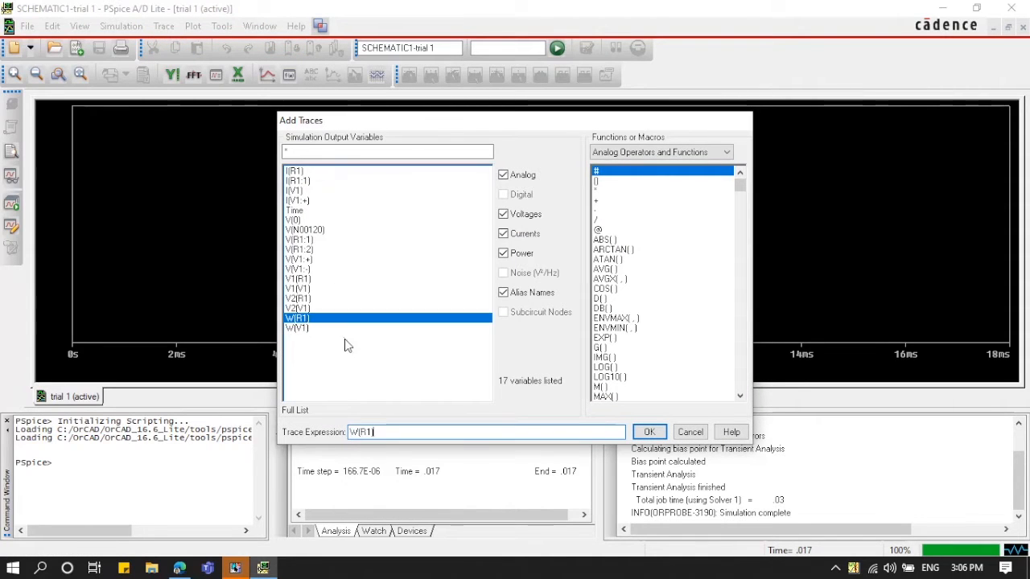
pyautogui.click(306, 259)
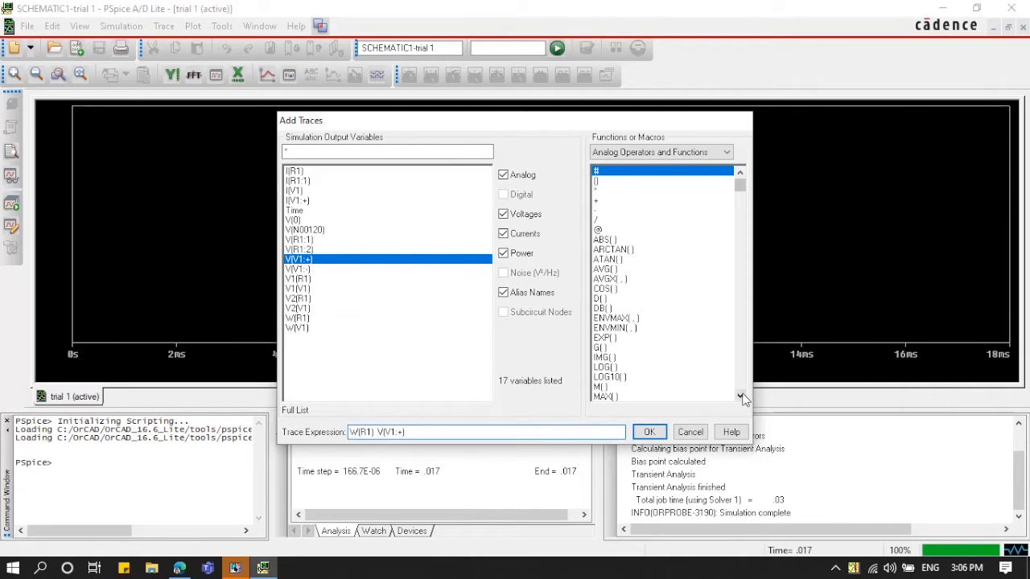
pyautogui.click(651, 435)
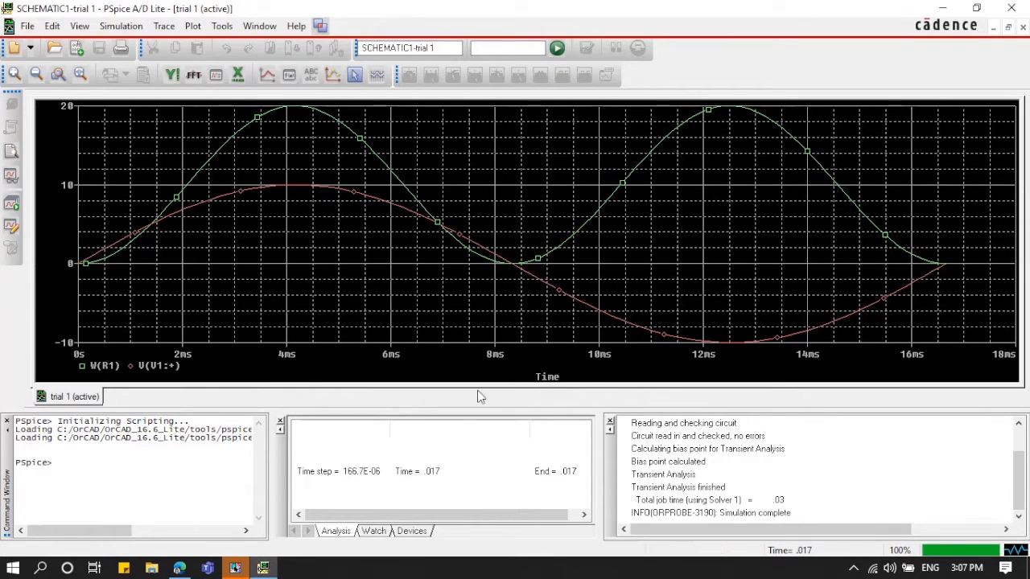
# Add the resistor current I(R1) as another trace on the plot
pyautogui.click(194, 26)
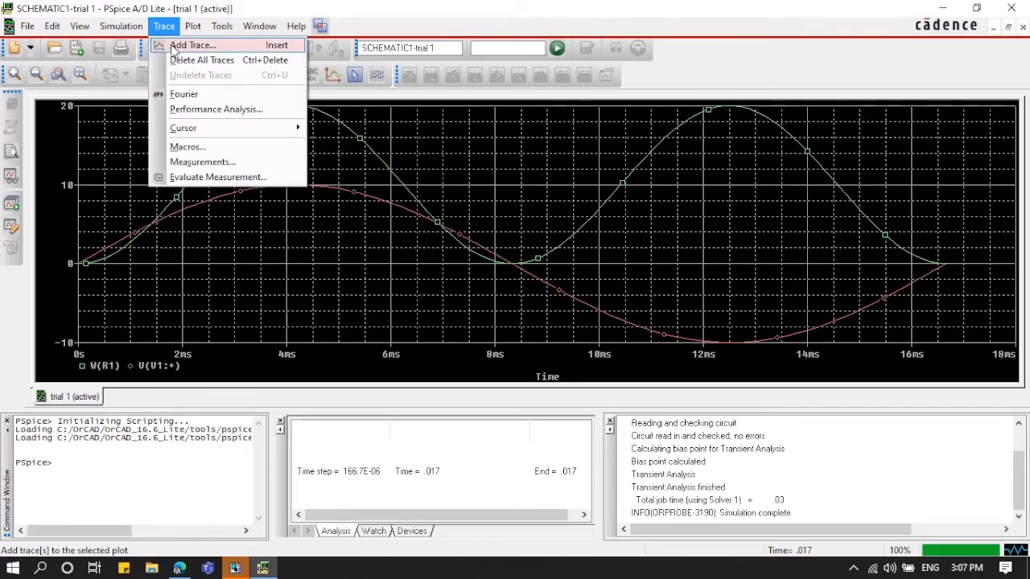
pyautogui.click(172, 44)
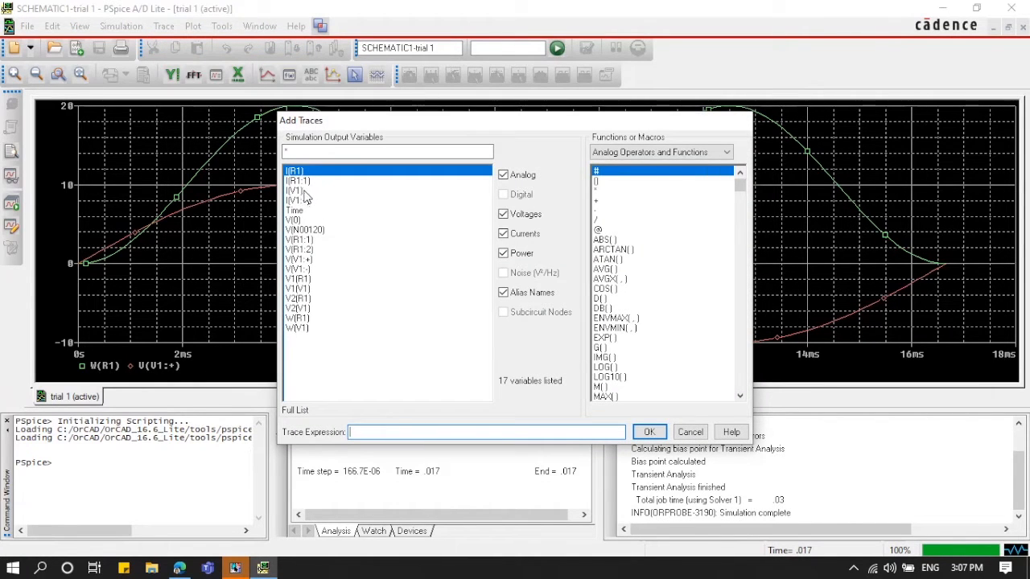
pyautogui.click(296, 171)
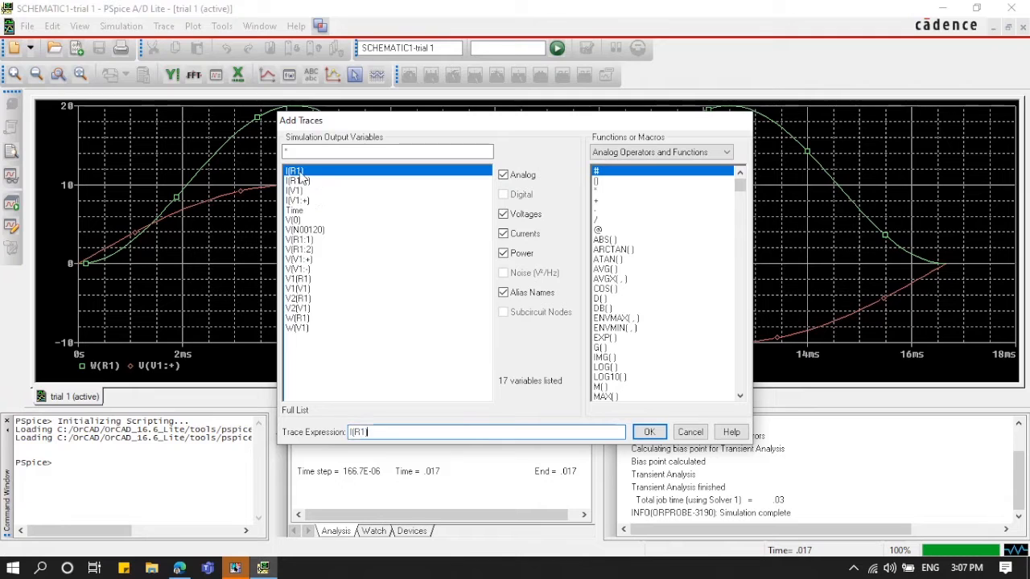
pyautogui.click(649, 432)
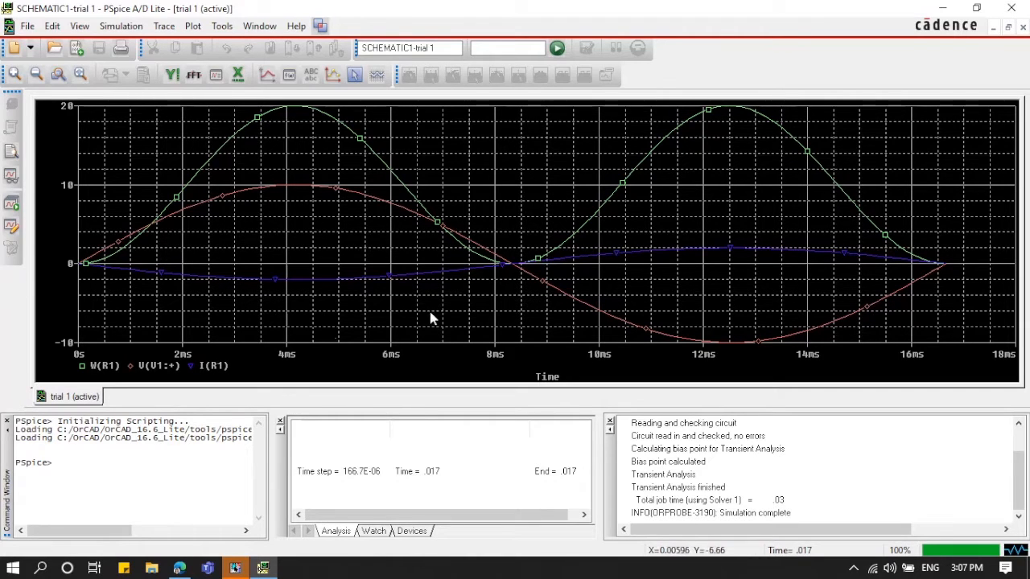
# Invert the plotted resistor current by changing its trace expression to -I(R1)
pyautogui.doubleClick(213, 365)
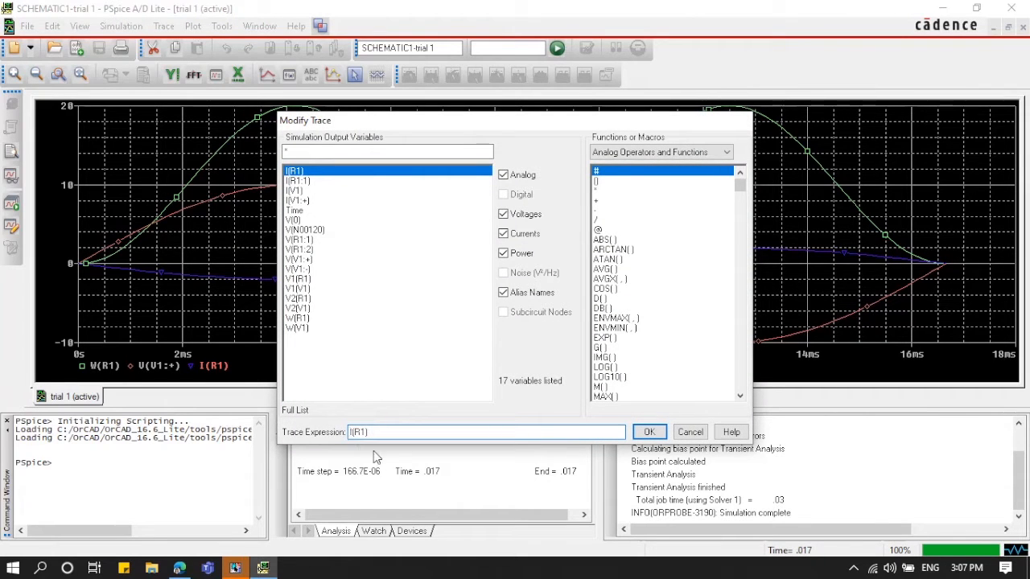
pyautogui.write('-')
pyautogui.click(650, 432)
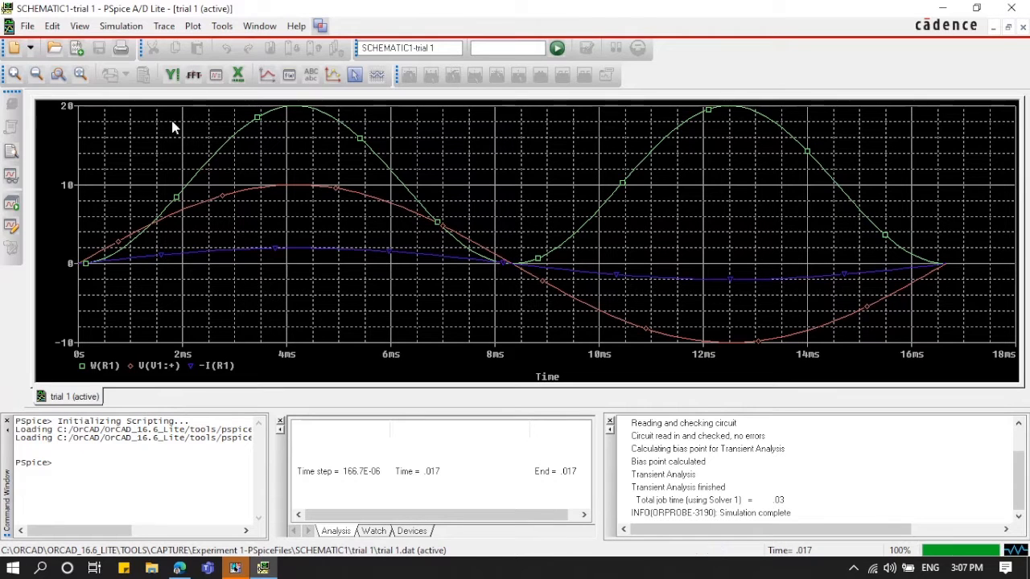
# Add a trace for the resistor's average power with the expression AVG(W(R1))
pyautogui.click(164, 26)
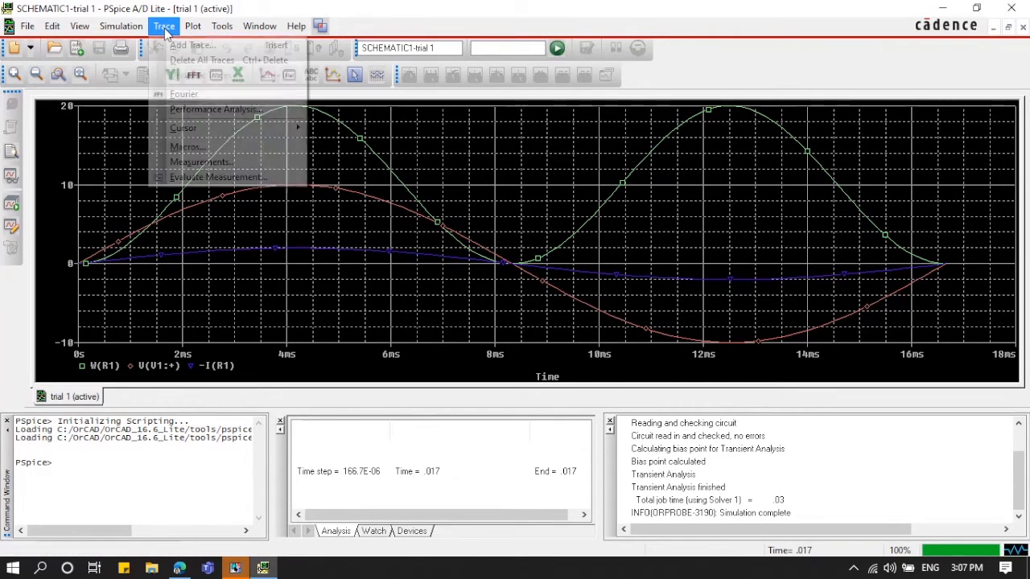
pyautogui.click(184, 46)
pyautogui.click(373, 433)
pyautogui.write('G(')
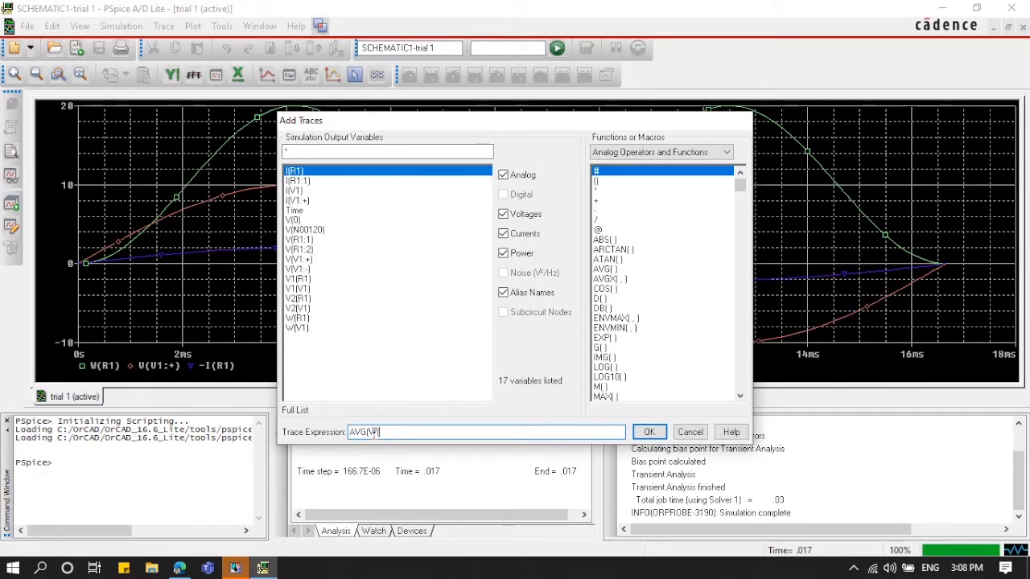
pyautogui.write('W(R1))')
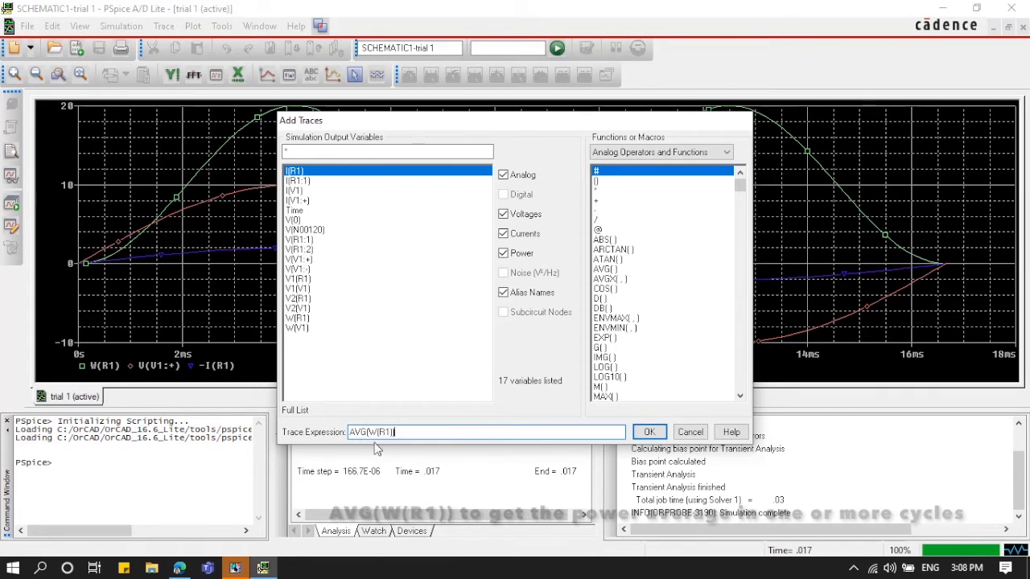
pyautogui.moveTo(387, 433); pyautogui.dragTo(344, 435)
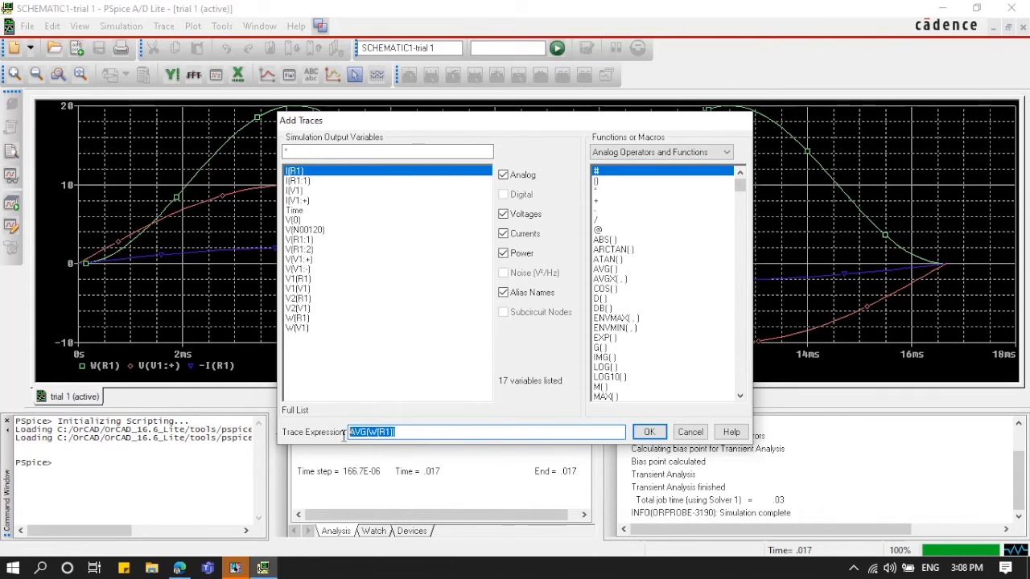
pyautogui.click(413, 434)
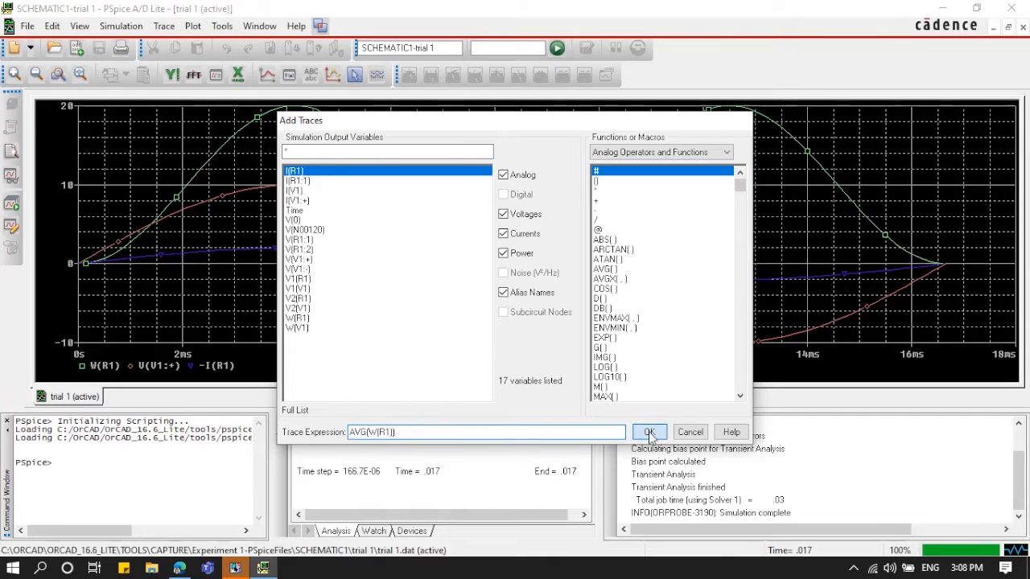
pyautogui.click(649, 432)
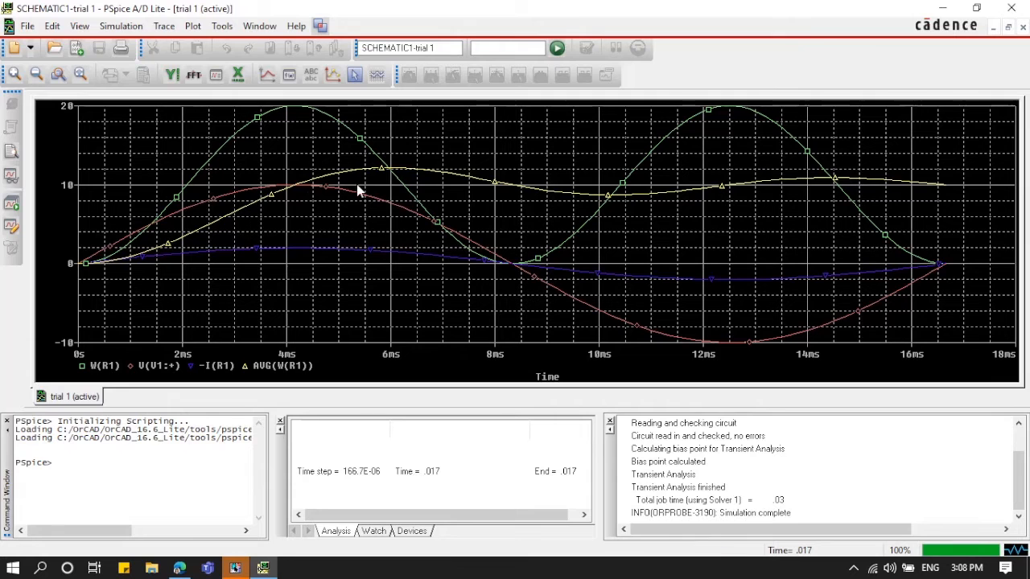
# Turn on the plot cursor and position it at the first peak of W(R1), about 4.19 ms, to read the trace values
pyautogui.rightClick(326, 118)
pyautogui.rightClick(323, 115)
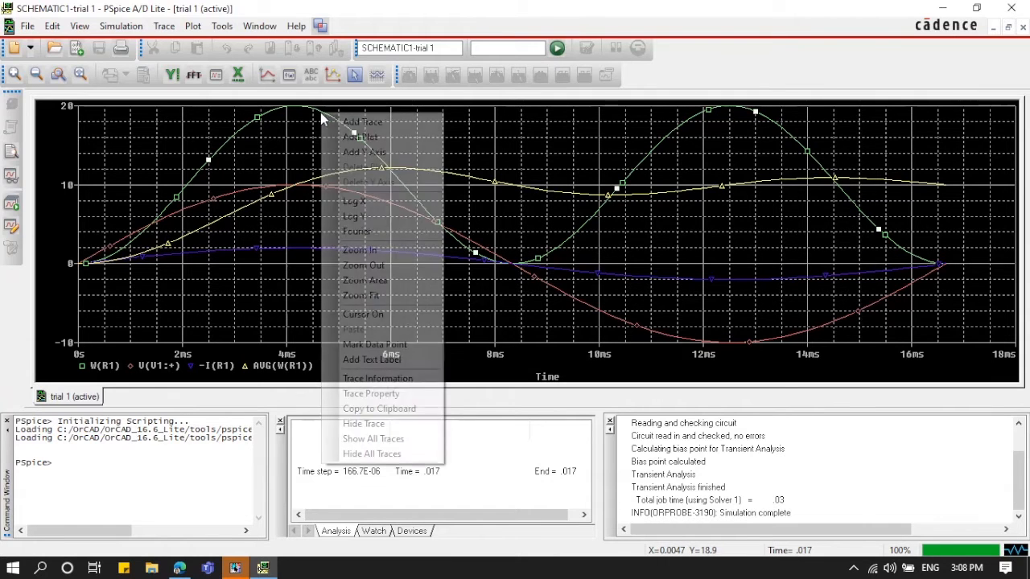
pyautogui.click(366, 314)
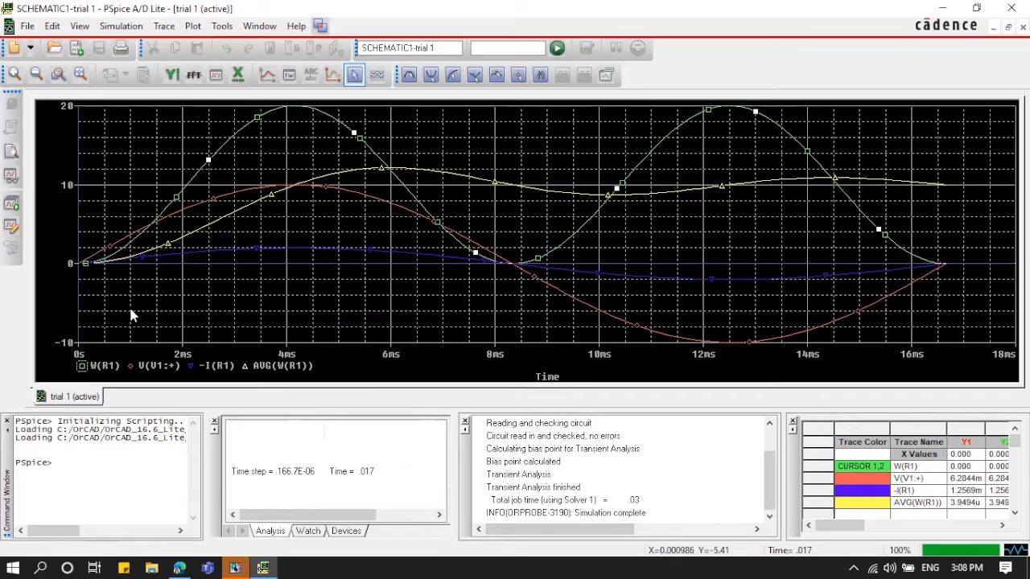
pyautogui.moveTo(182, 203)
pyautogui.mouseDown()
pyautogui.moveTo(202, 184)
pyautogui.moveTo(276, 173)
pyautogui.moveTo(300, 182)
pyautogui.mouseUp()
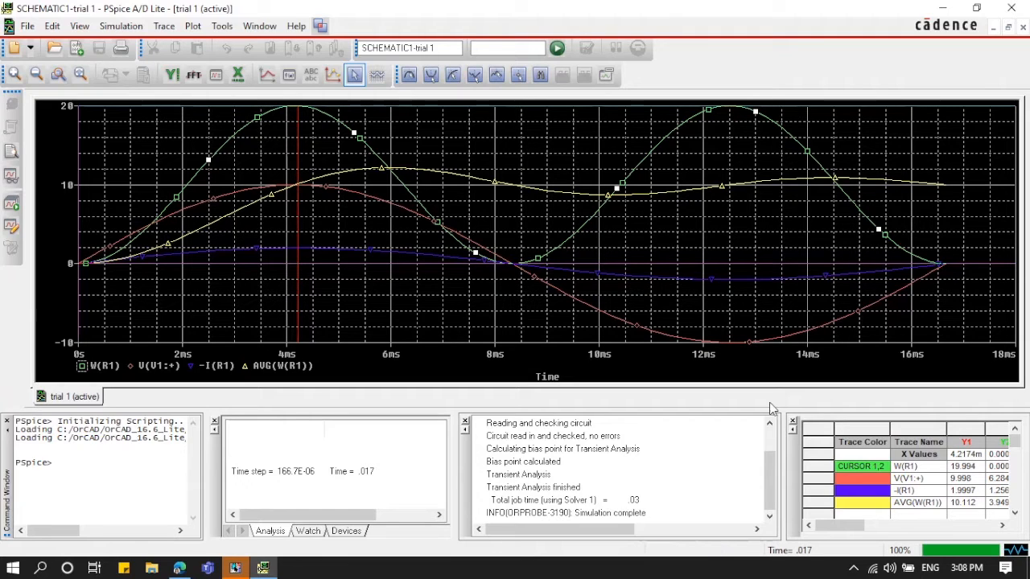
pyautogui.moveTo(847, 531); pyautogui.dragTo(788, 534)
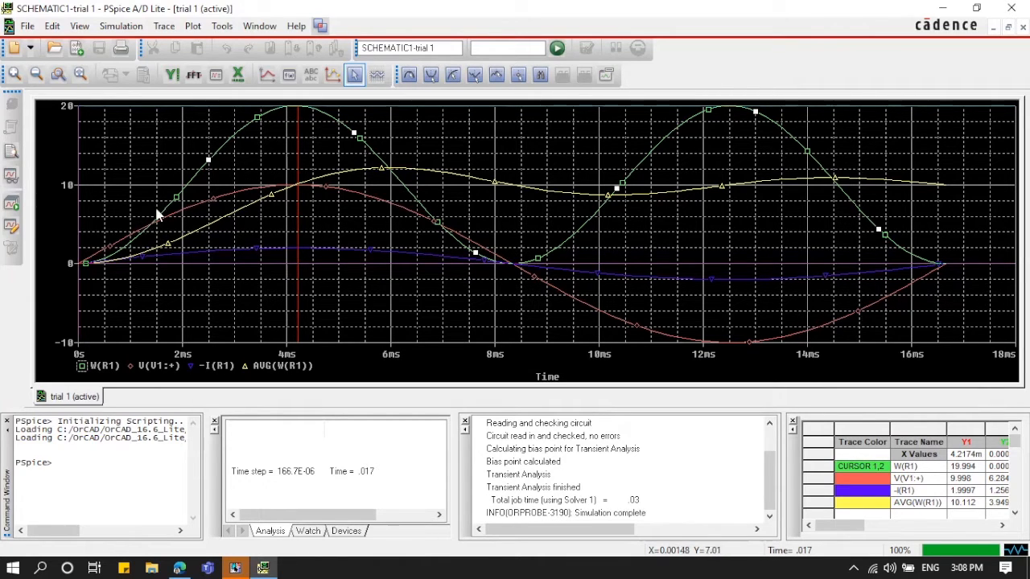
pyautogui.click(292, 141)
pyautogui.moveTo(292, 139); pyautogui.dragTo(296, 148)
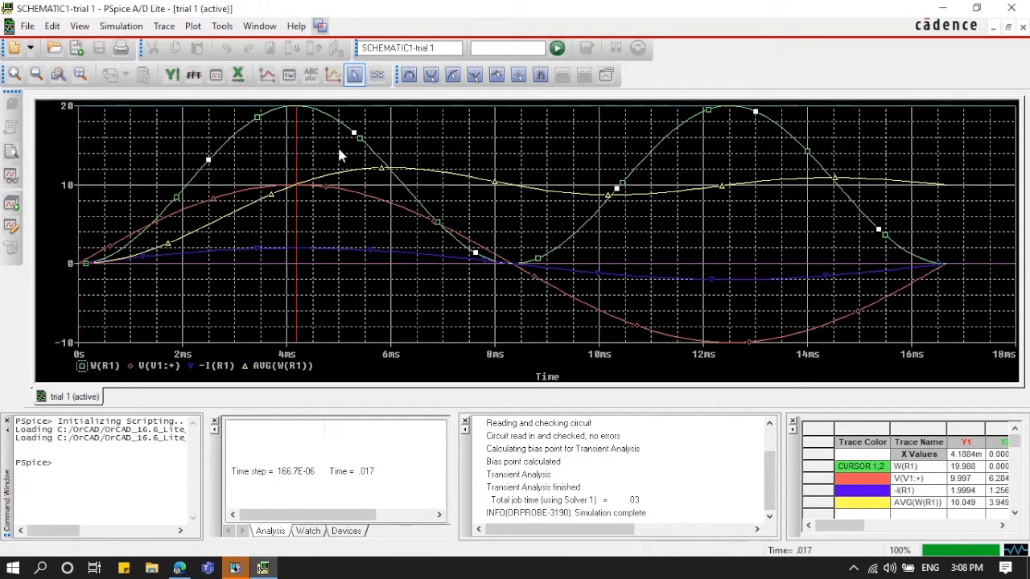
pyautogui.click(969, 471)
# Assign the cursor to AVG(W(R1)) and move it to about 16.55 ms, near the end of the period, to read the average power
pyautogui.click(249, 368)
pyautogui.moveTo(298, 253); pyautogui.dragTo(941, 225)
pyautogui.click(977, 503)
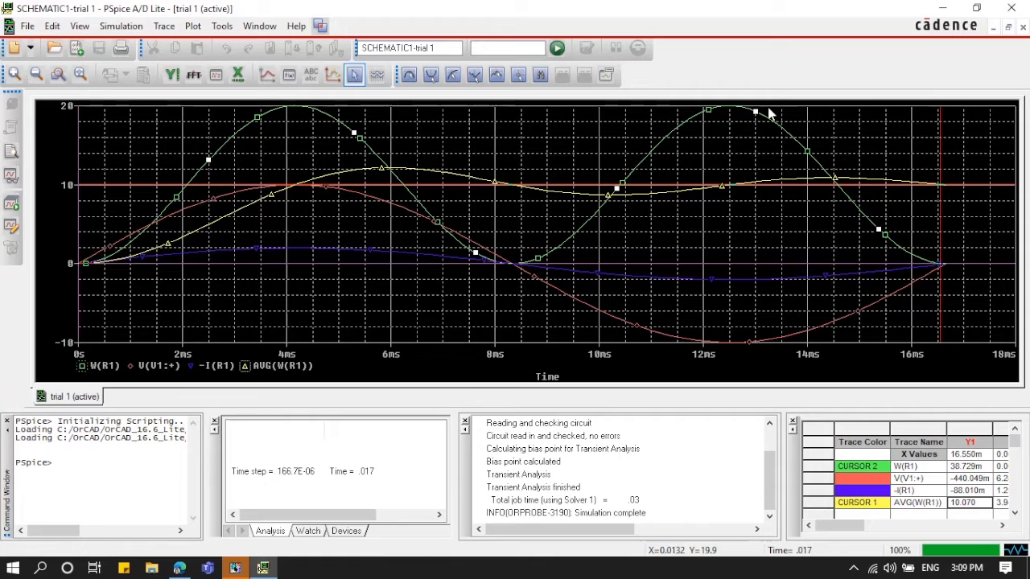
# Check the pulse-source circuit in the procedure PDF, switch back to OrCAD Capture and place a VPULSE voltage source on the empty schematic page
pyautogui.hotkey('alt', 'Tab')
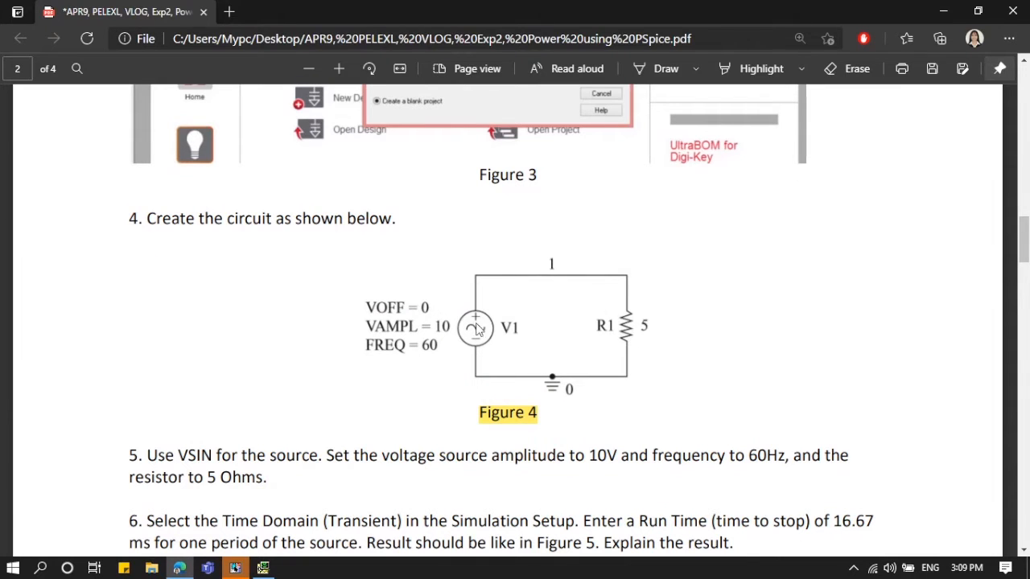
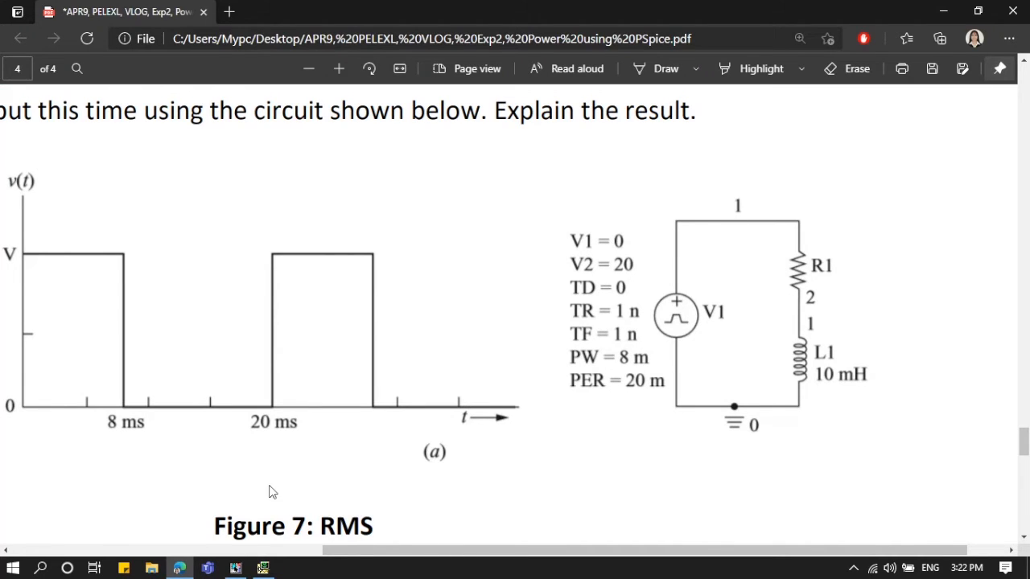
pyautogui.click(235, 568)
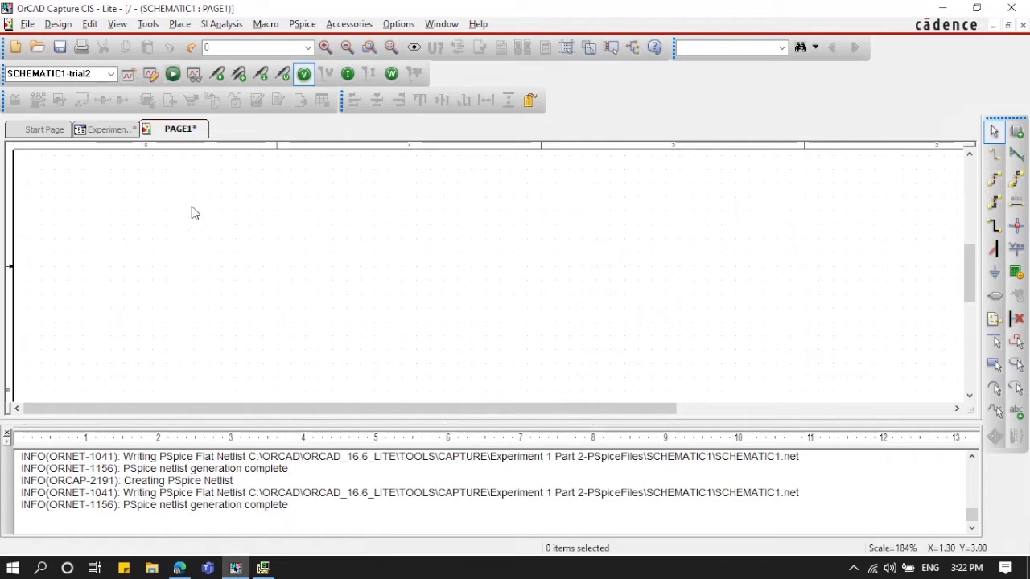
pyautogui.click(179, 25)
pyautogui.moveTo(217, 87)
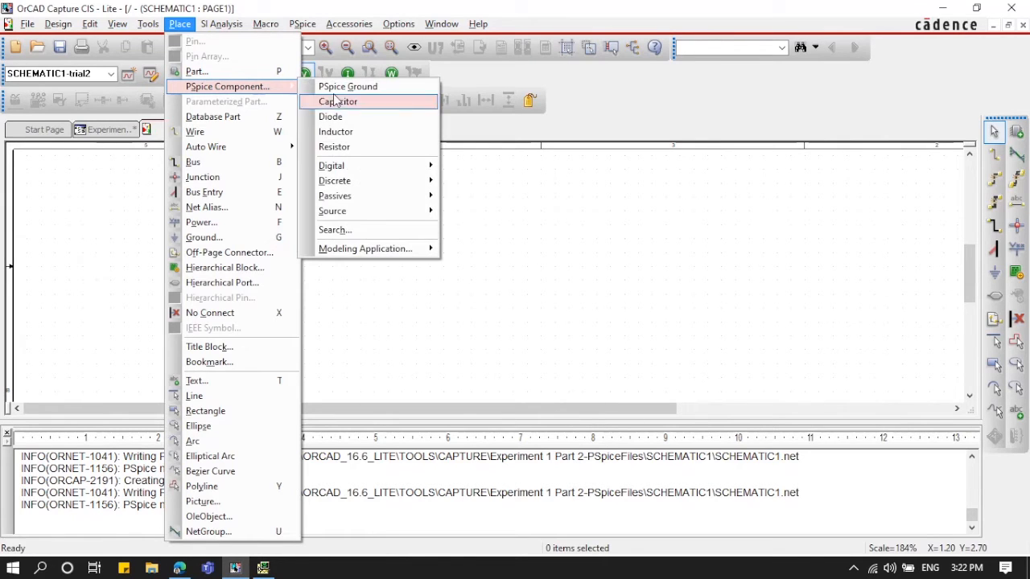
pyautogui.moveTo(392, 212)
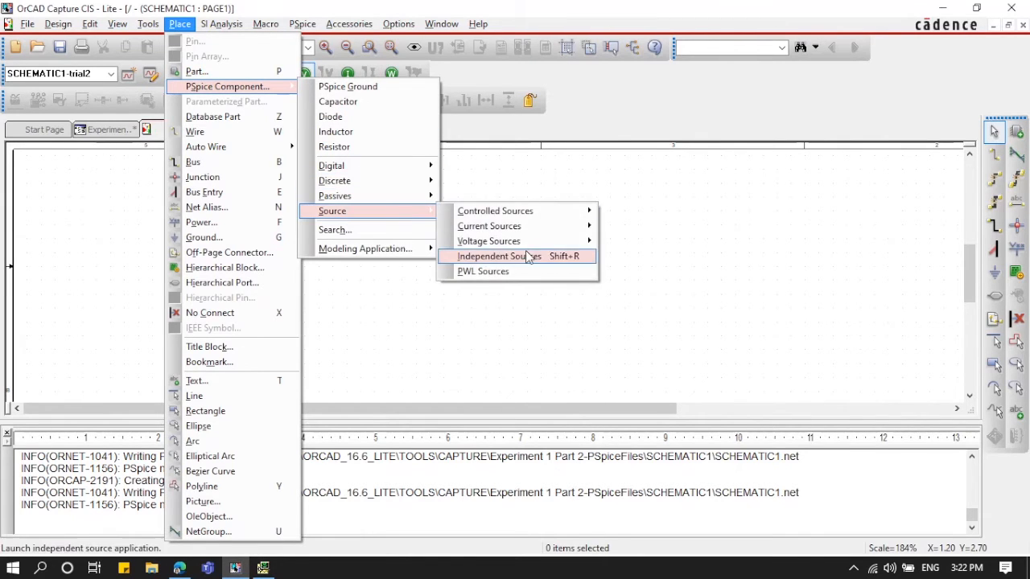
pyautogui.moveTo(526, 241)
pyautogui.click(600, 274)
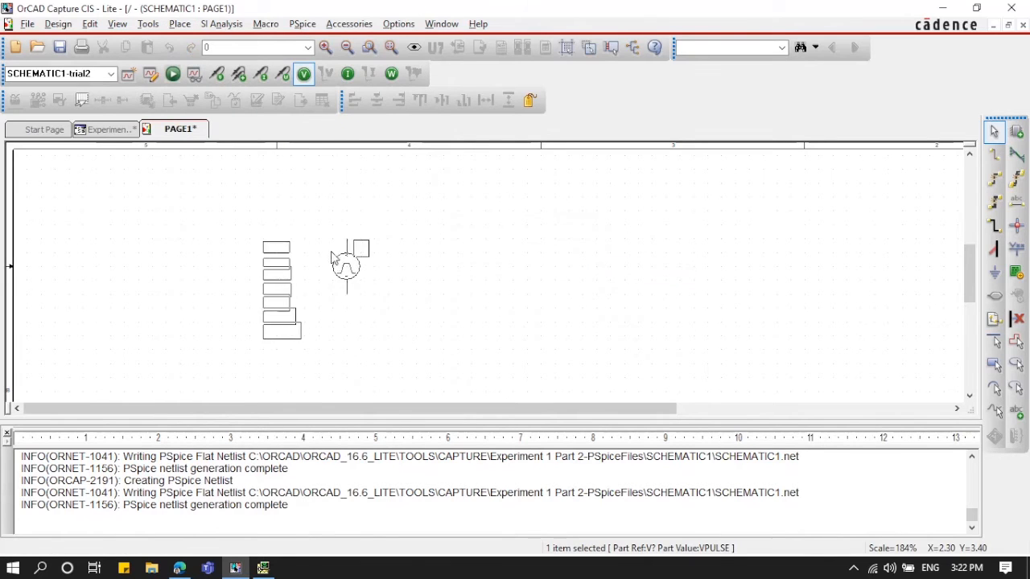
pyautogui.click(324, 247)
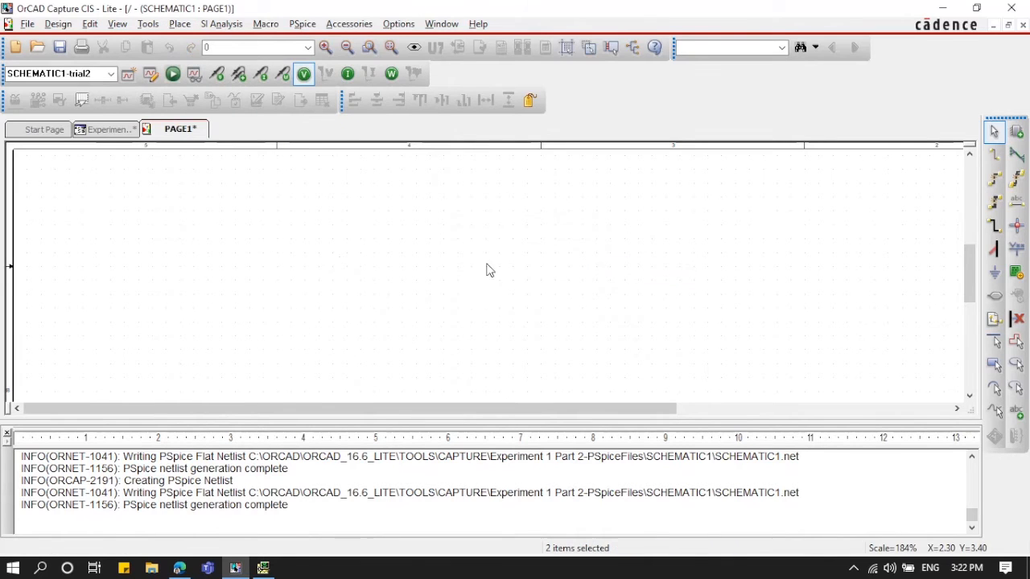
# Place a vertically oriented PSpice resistor to the right of the pulse source, slightly above its level
pyautogui.click(180, 24)
pyautogui.moveTo(225, 86)
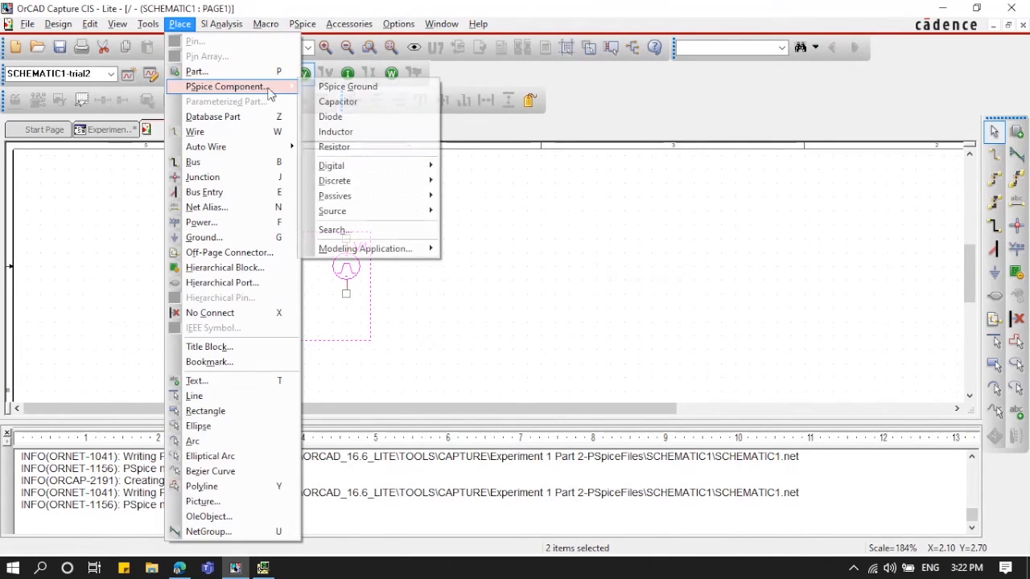
pyautogui.click(393, 146)
pyautogui.press('r')
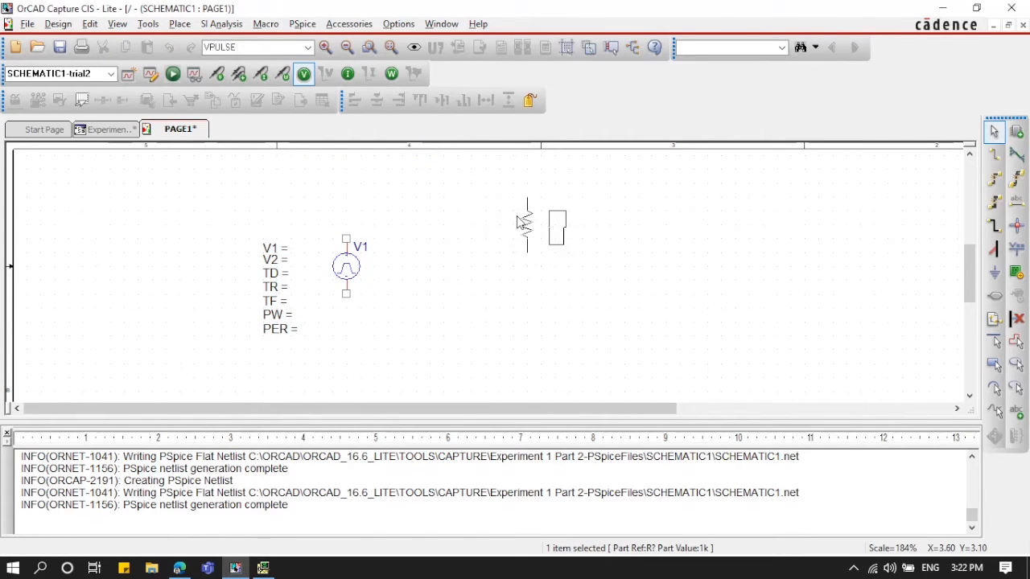
pyautogui.click(516, 217)
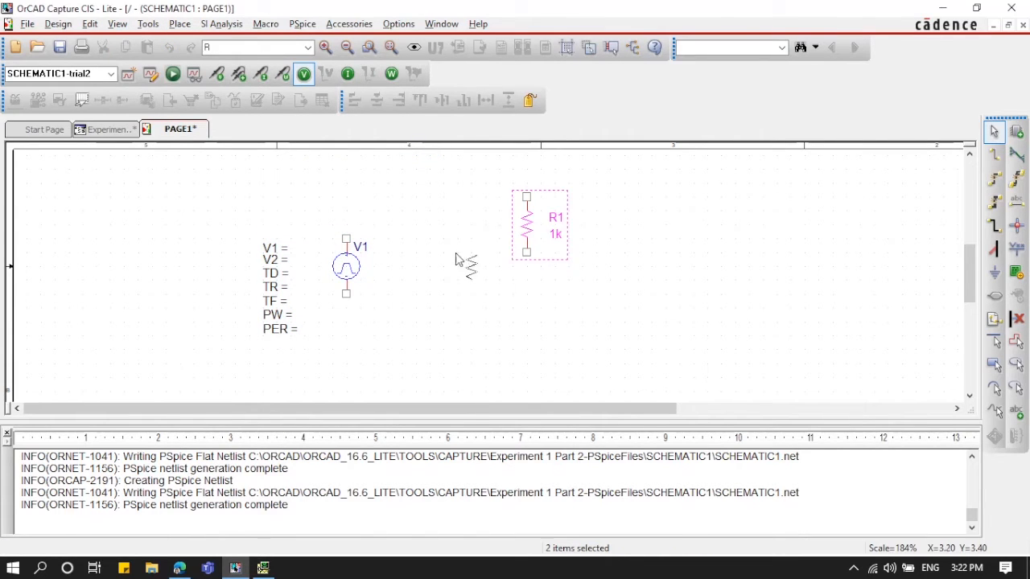
# Place a PSpice inductor, rotated to vertical, directly below the resistor R1
pyautogui.click(179, 23)
pyautogui.moveTo(230, 86)
pyautogui.click(338, 132)
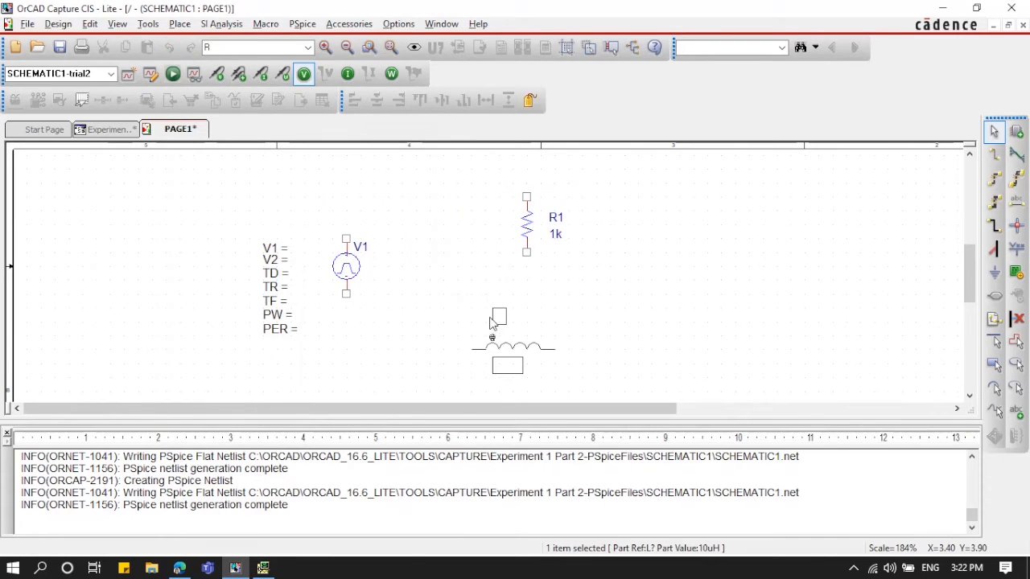
pyautogui.press('r')
pyautogui.press('r')
pyautogui.press('r')
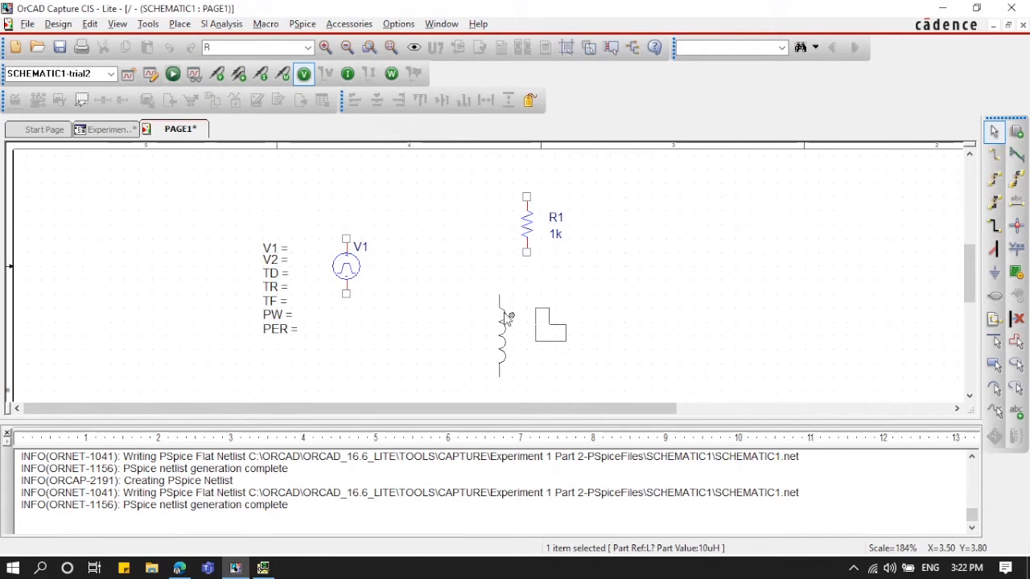
pyautogui.click(530, 324)
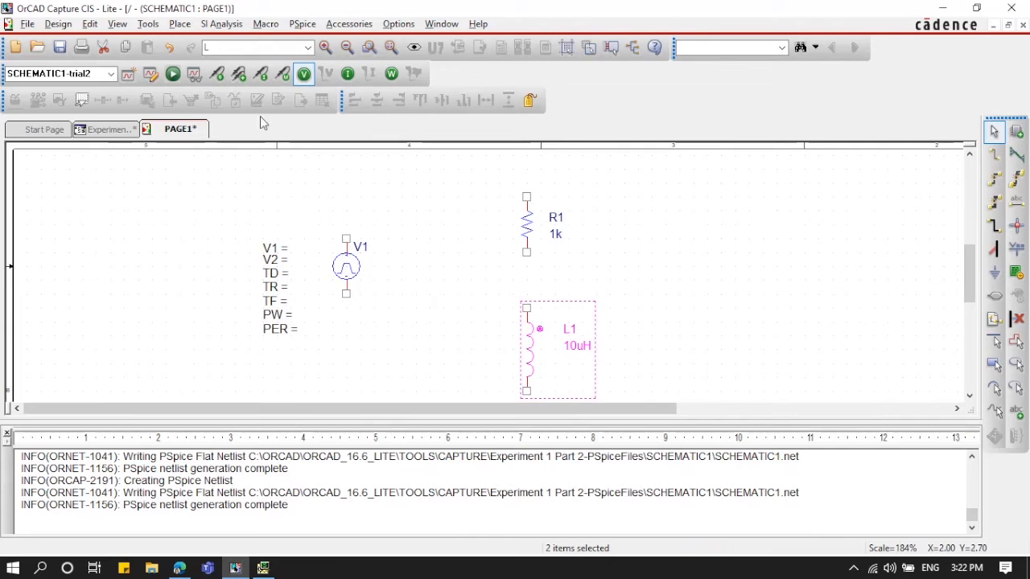
# Wire the pulse source, resistor R1 and inductor L1 in a series loop, running the return wire below the inductor
pyautogui.press('w')
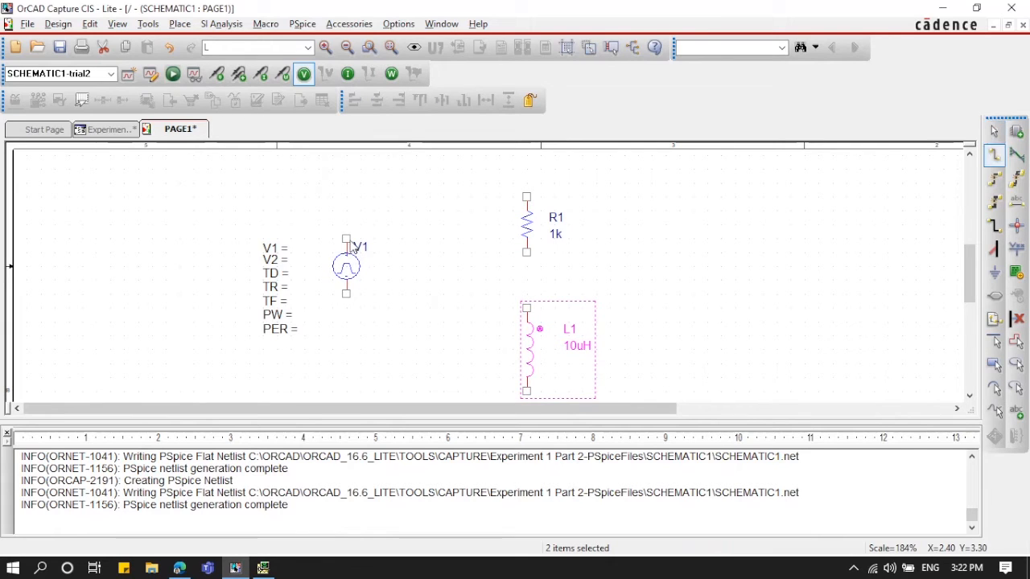
pyautogui.click(346, 238)
pyautogui.click(346, 169)
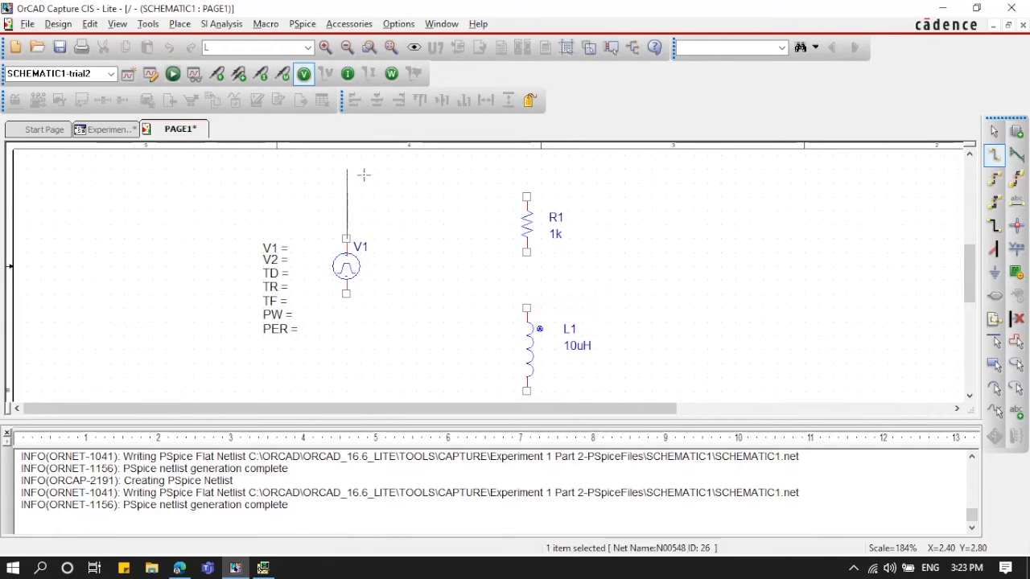
pyautogui.click(526, 196)
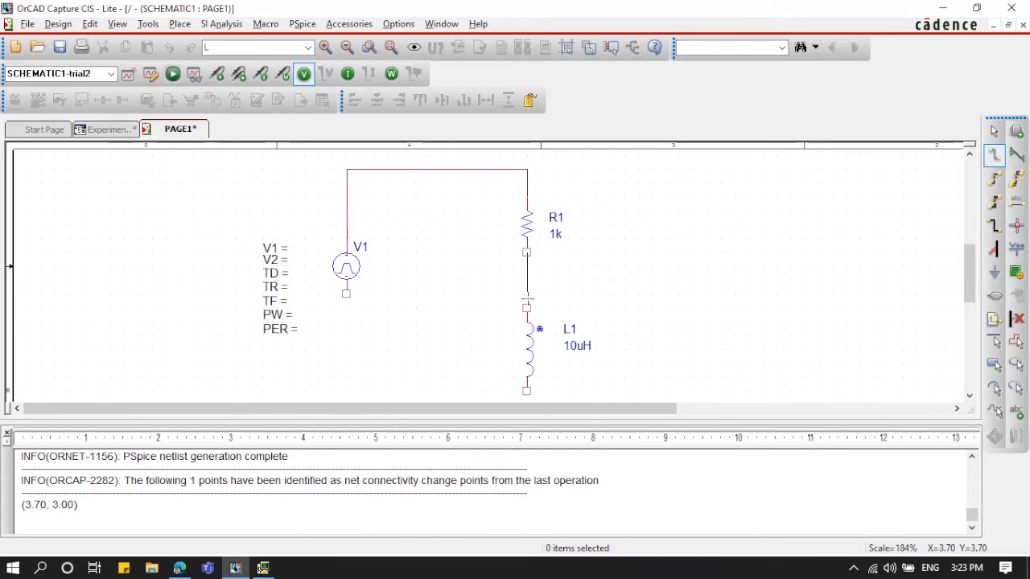
pyautogui.click(525, 307)
pyautogui.click(527, 391)
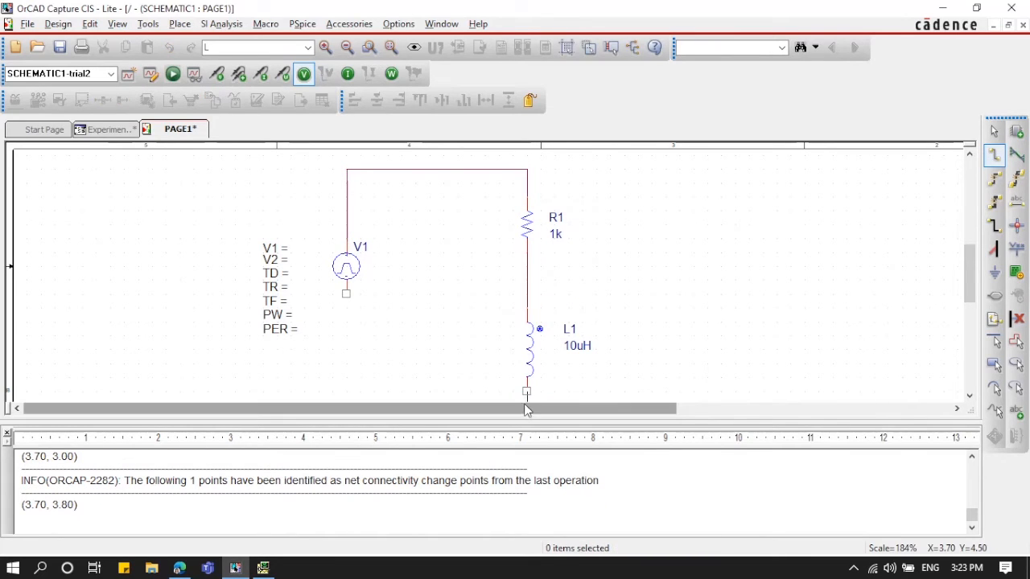
pyautogui.click(526, 405)
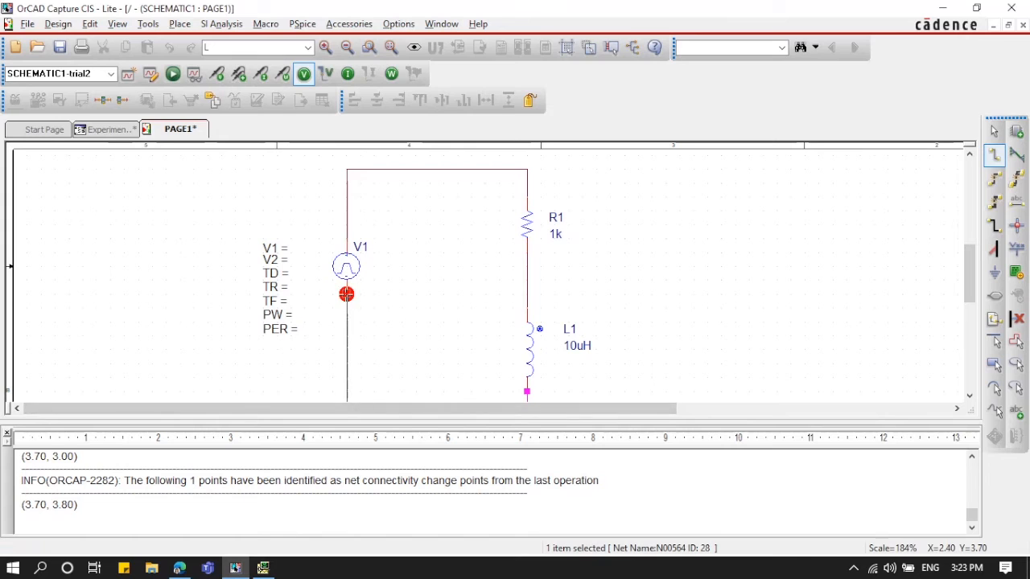
pyautogui.click(347, 294)
# Place a PSpice ground at the middle of the circuit's bottom wire and end the ground placement
pyautogui.click(179, 24)
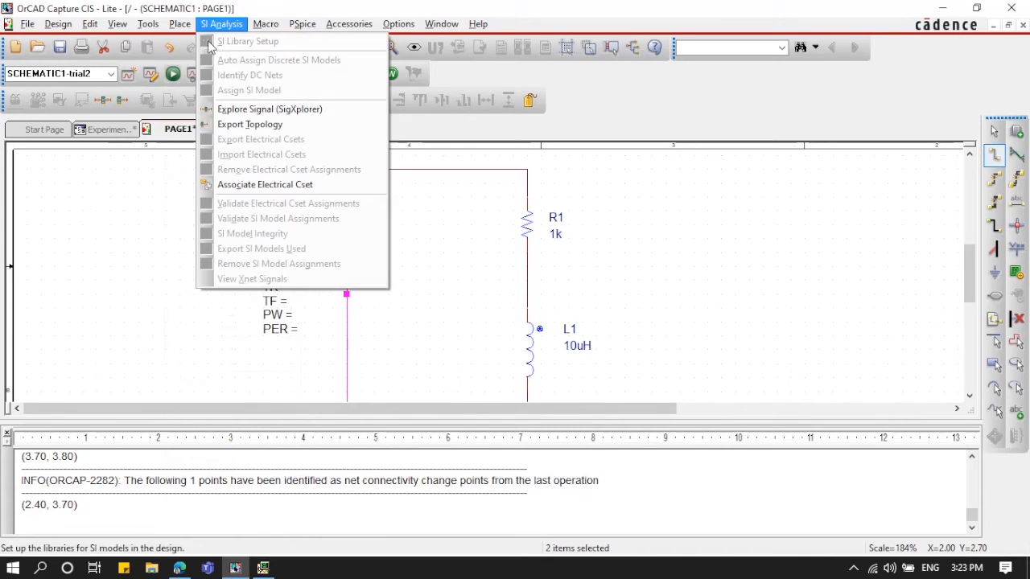
pyautogui.moveTo(241, 86)
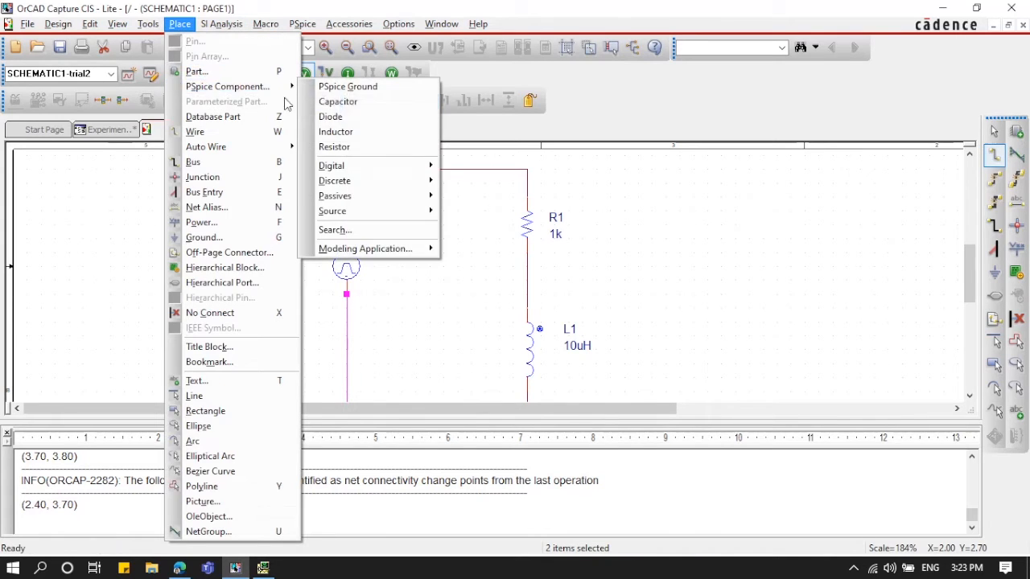
pyautogui.click(346, 85)
pyautogui.moveTo(968, 263); pyautogui.dragTo(968, 282)
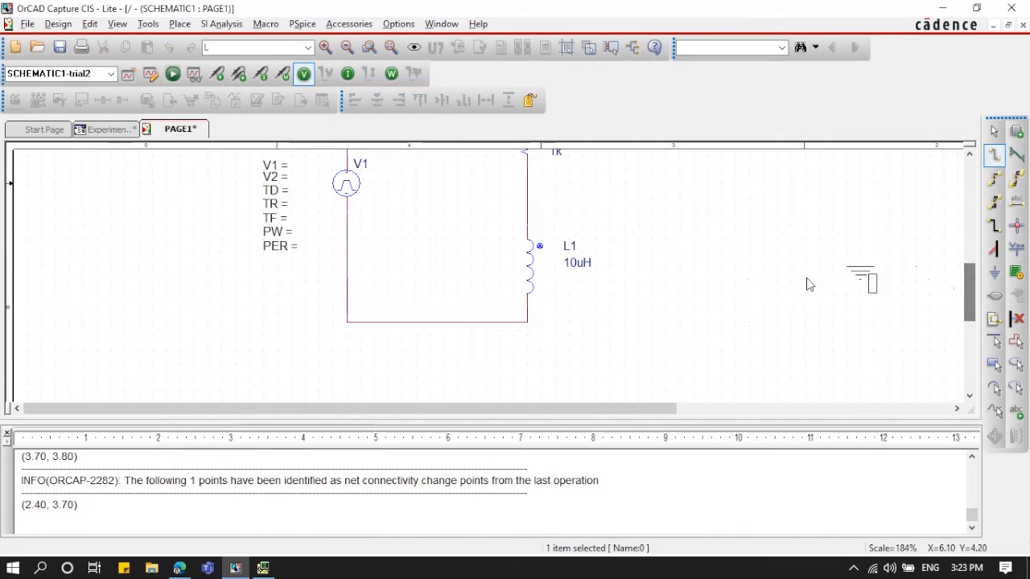
pyautogui.click(430, 322)
pyautogui.scroll(1, 575, 317)
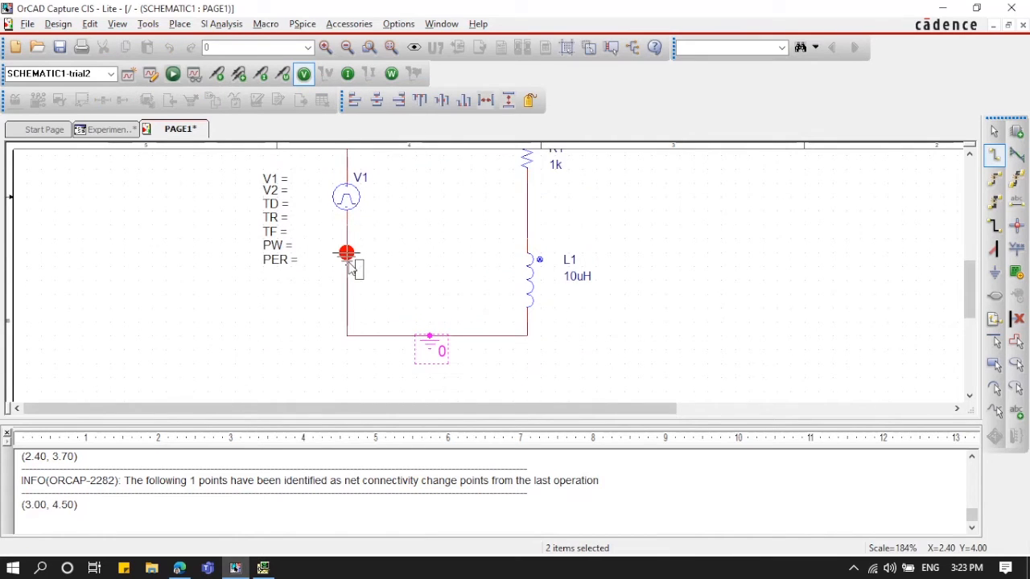
pyautogui.press('Escape')
pyautogui.scroll(1, 483, 250)
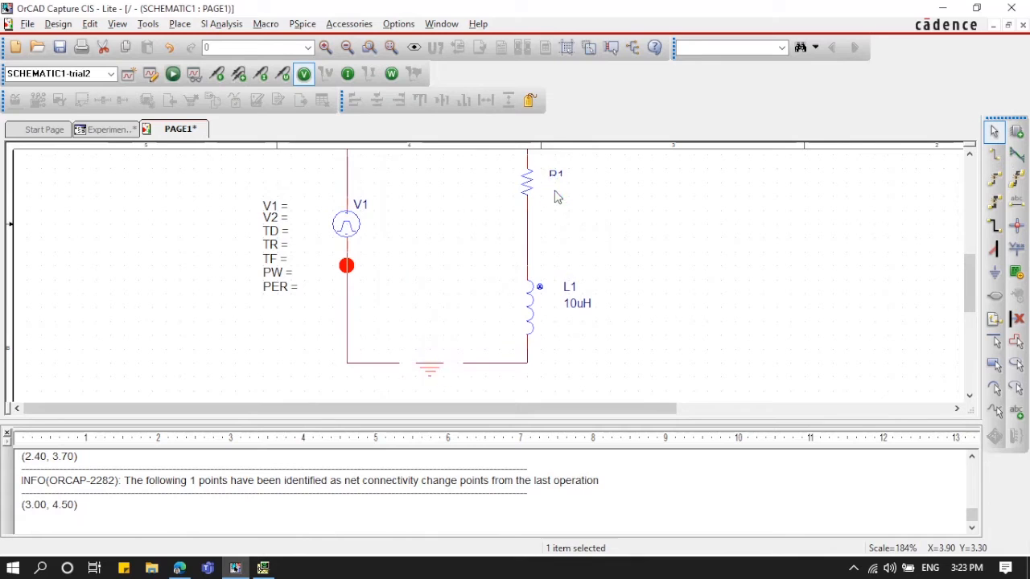
# Set the resistor R1's value to 2 and the inductor L1's value to 10mH
pyautogui.doubleClick(557, 193)
pyautogui.write('2')
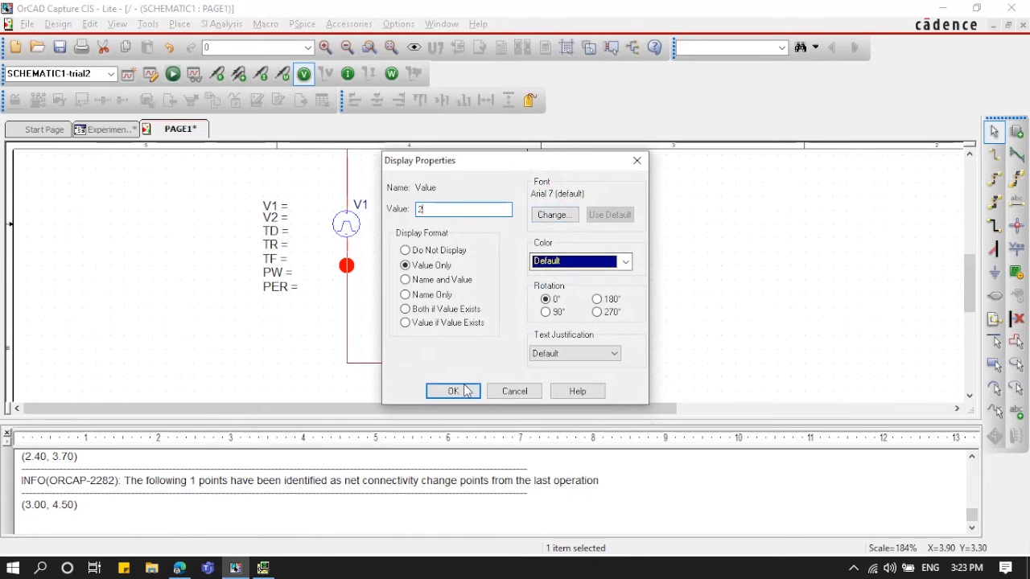
pyautogui.click(465, 391)
pyautogui.doubleClick(577, 303)
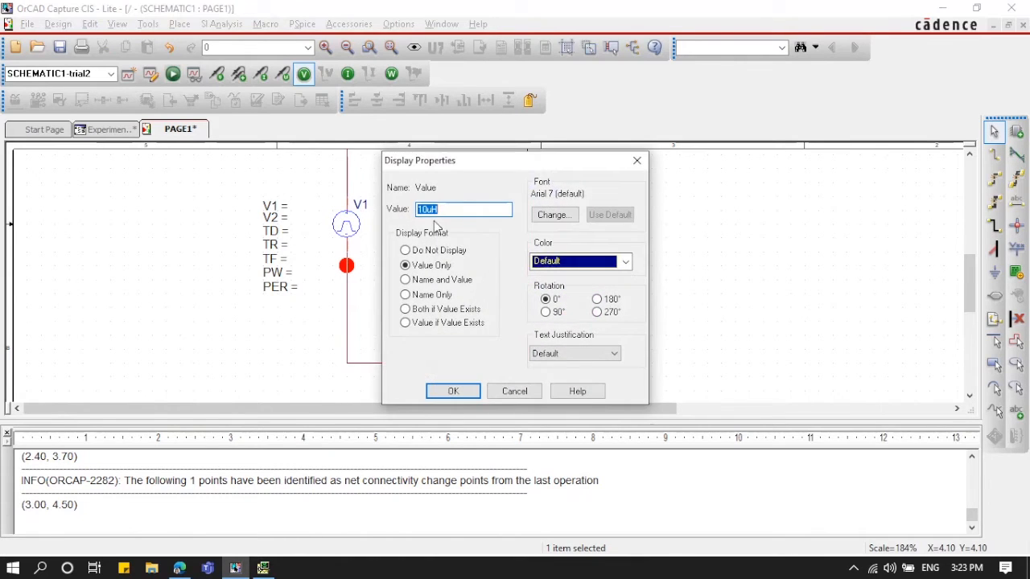
pyautogui.write('10mH')
pyautogui.press('Return')
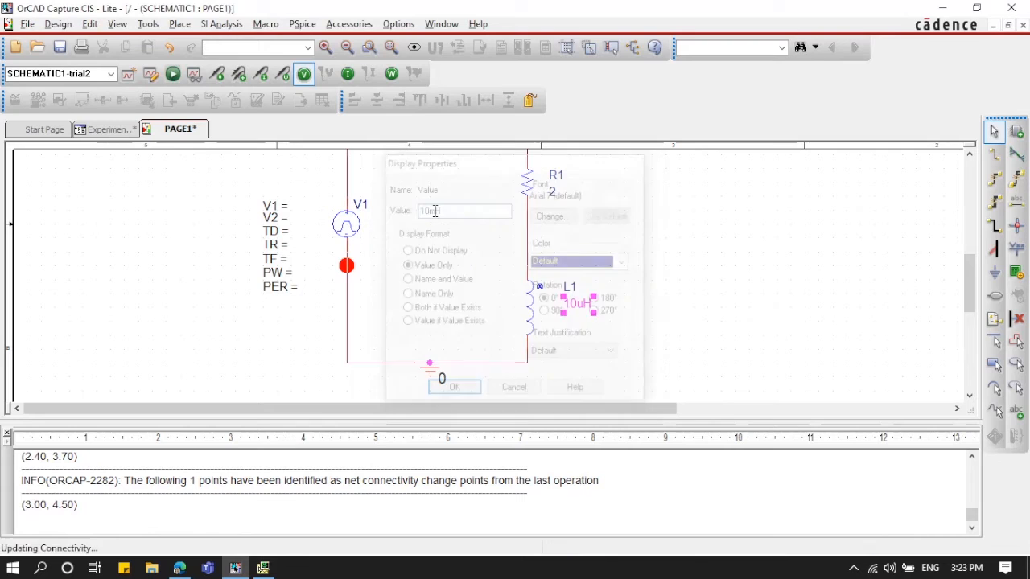
# Set the pulse source's voltage levels to V1 = 0 and V2 = 20
pyautogui.doubleClick(281, 213)
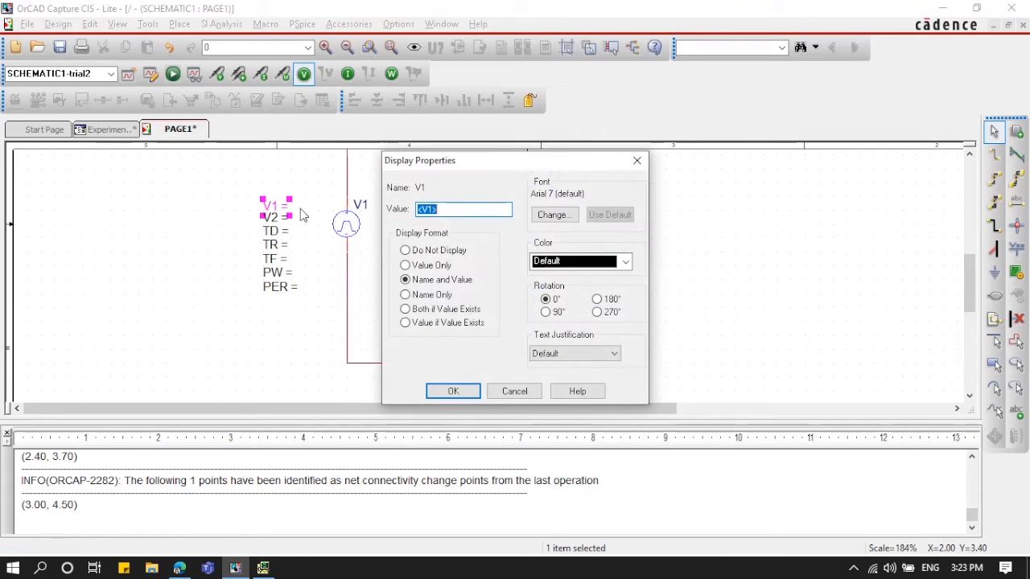
pyautogui.write('0')
pyautogui.click(444, 394)
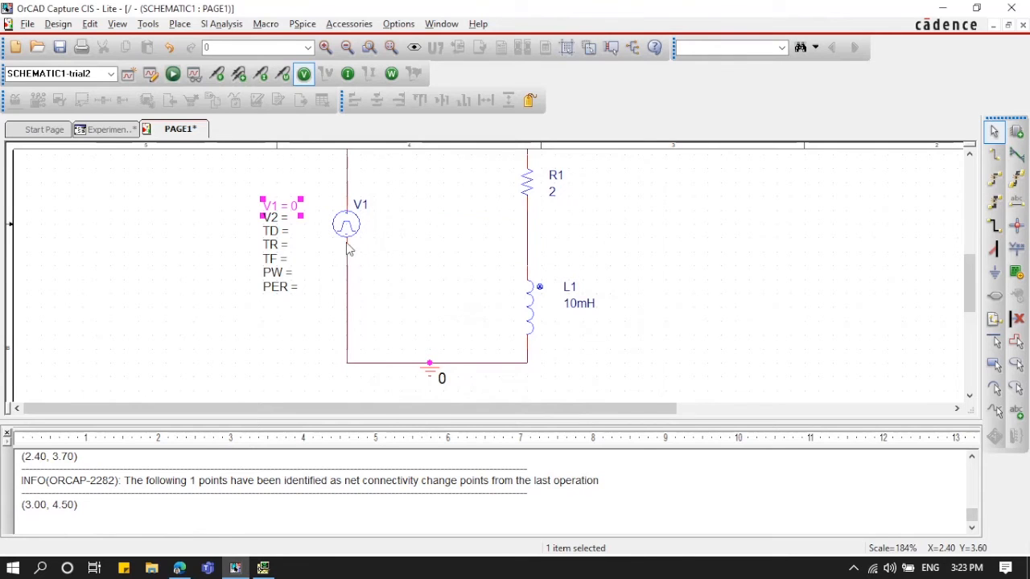
pyautogui.doubleClick(283, 221)
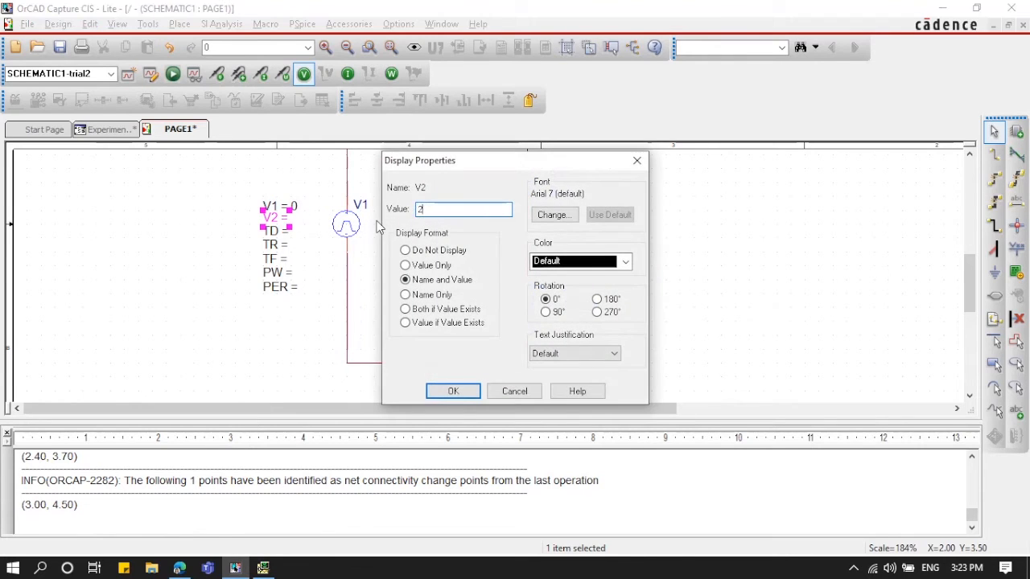
pyautogui.click(434, 391)
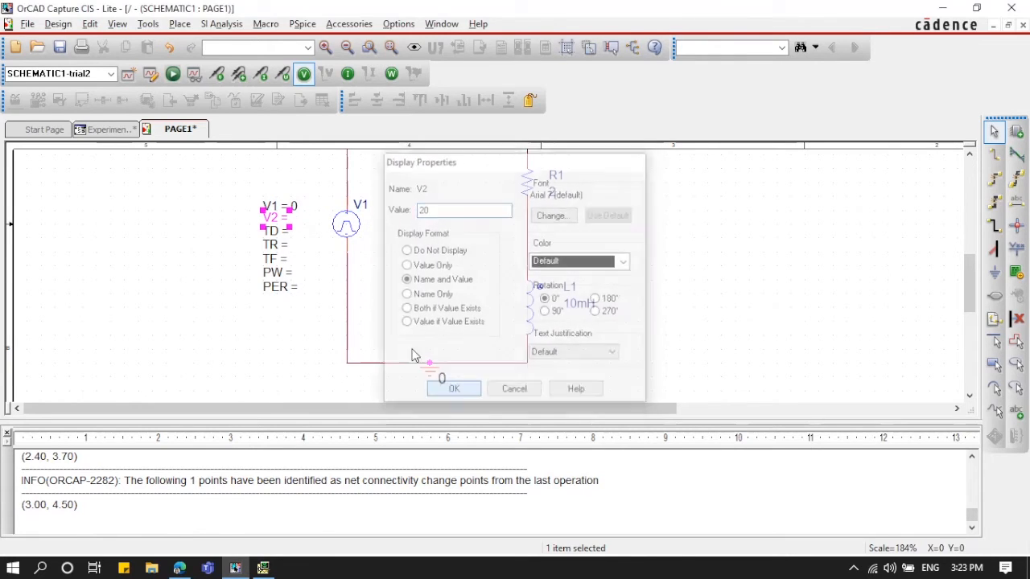
# Set the pulse source's delay TD to 0, rise time TR to 1n and fall time TF to 1n
pyautogui.doubleClick(281, 234)
pyautogui.write('0')
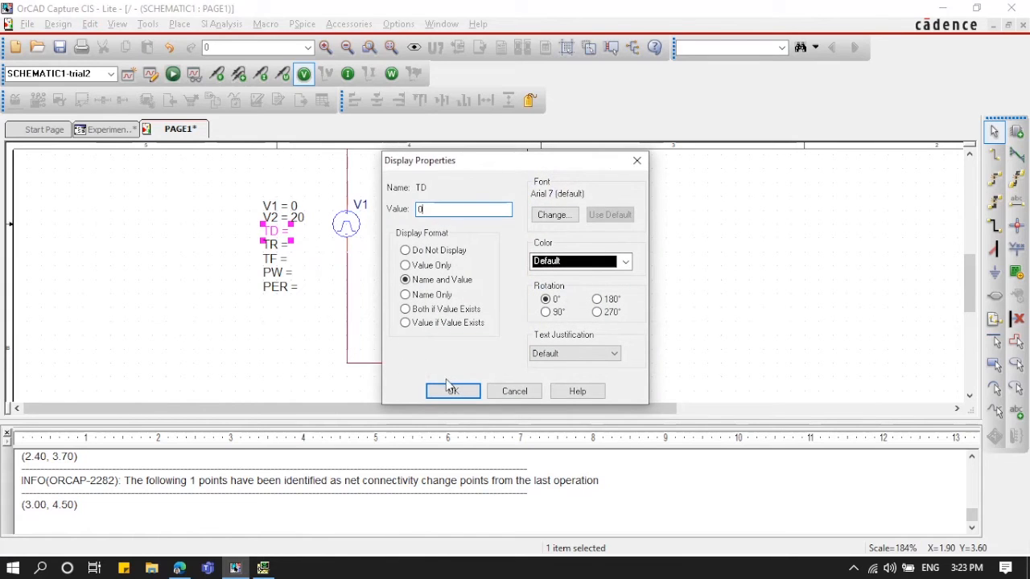
pyautogui.click(451, 391)
pyautogui.doubleClick(282, 248)
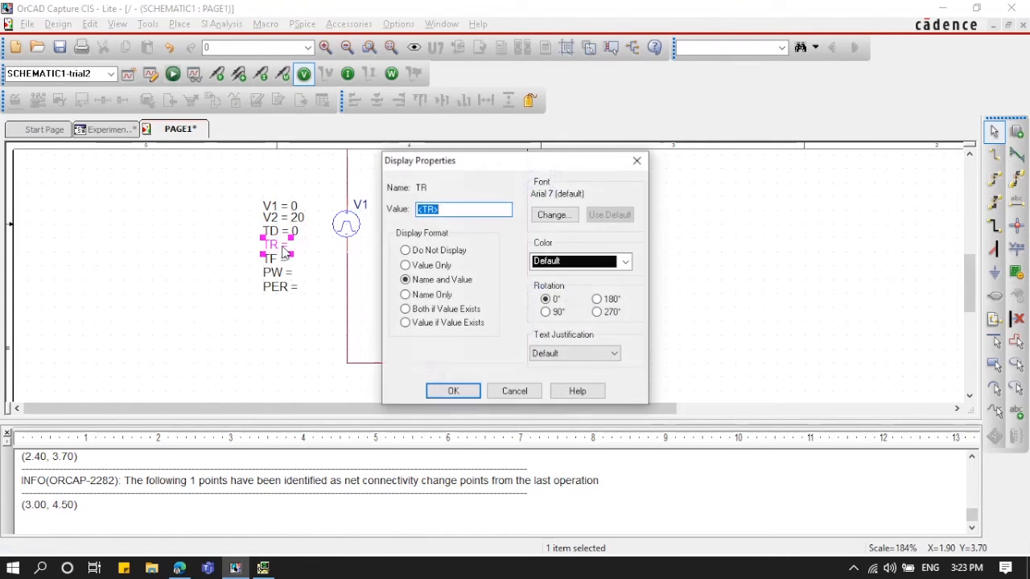
pyautogui.write('1n')
pyautogui.click(453, 392)
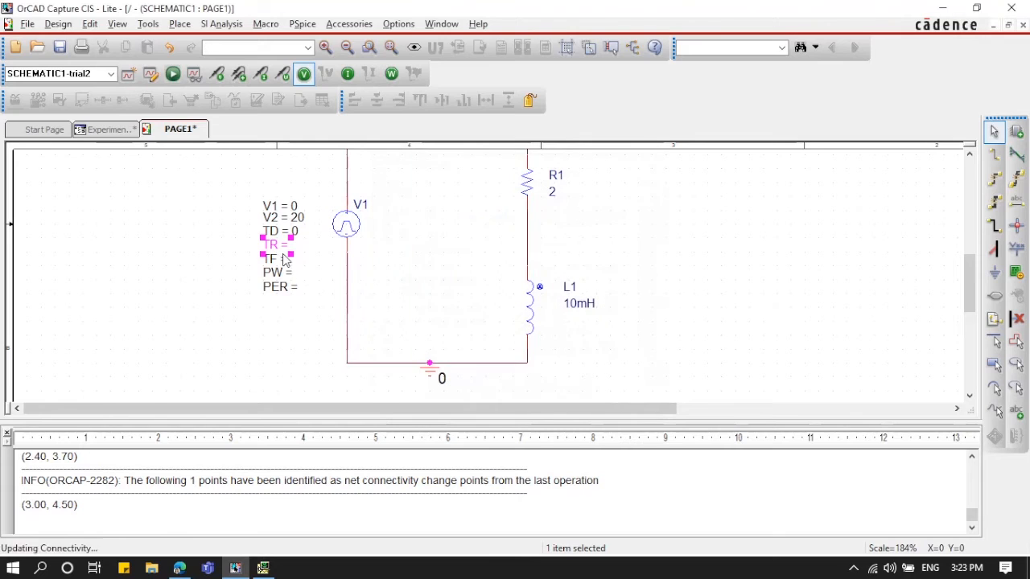
pyautogui.doubleClick(278, 259)
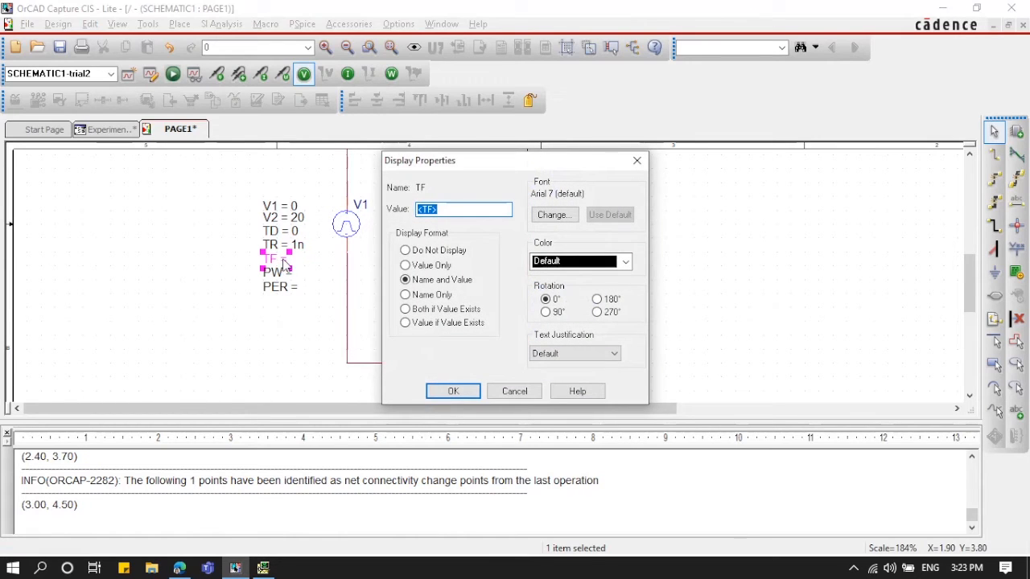
pyautogui.write('1n')
pyautogui.click(455, 390)
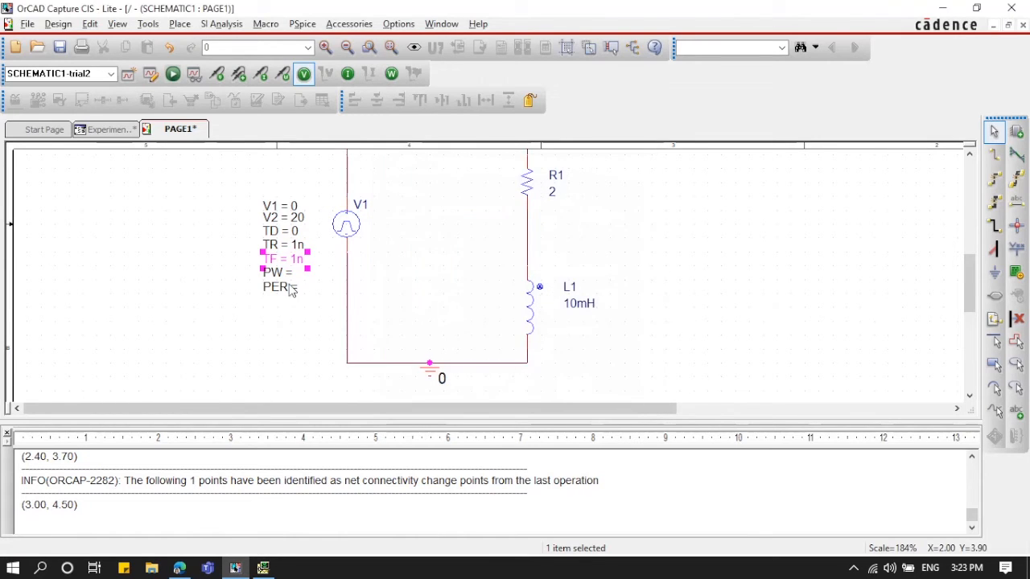
# Set the pulse source's pulse width PW to 8m and its period PER to 20m
pyautogui.doubleClick(286, 277)
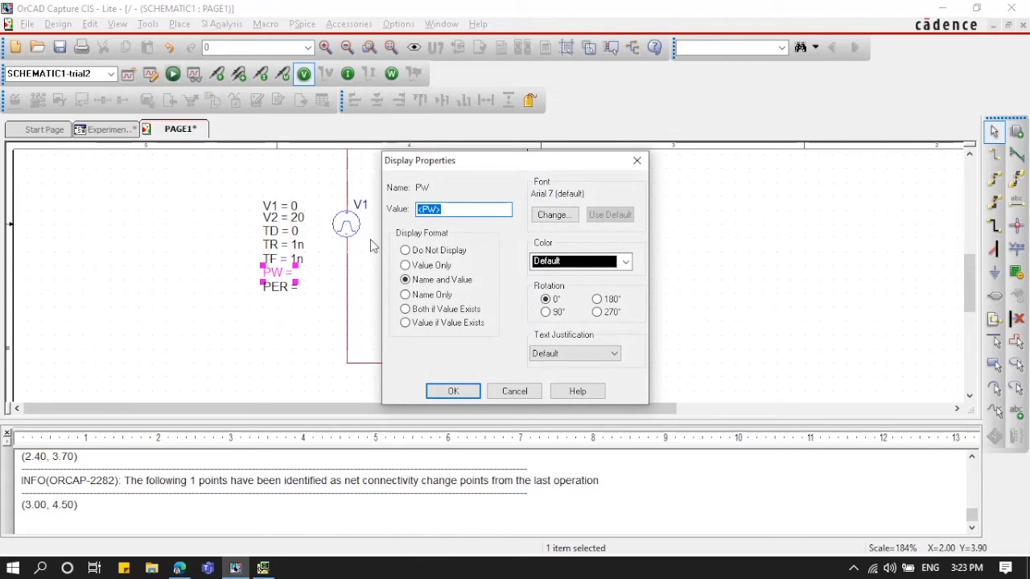
pyautogui.write('8m')
pyautogui.click(455, 391)
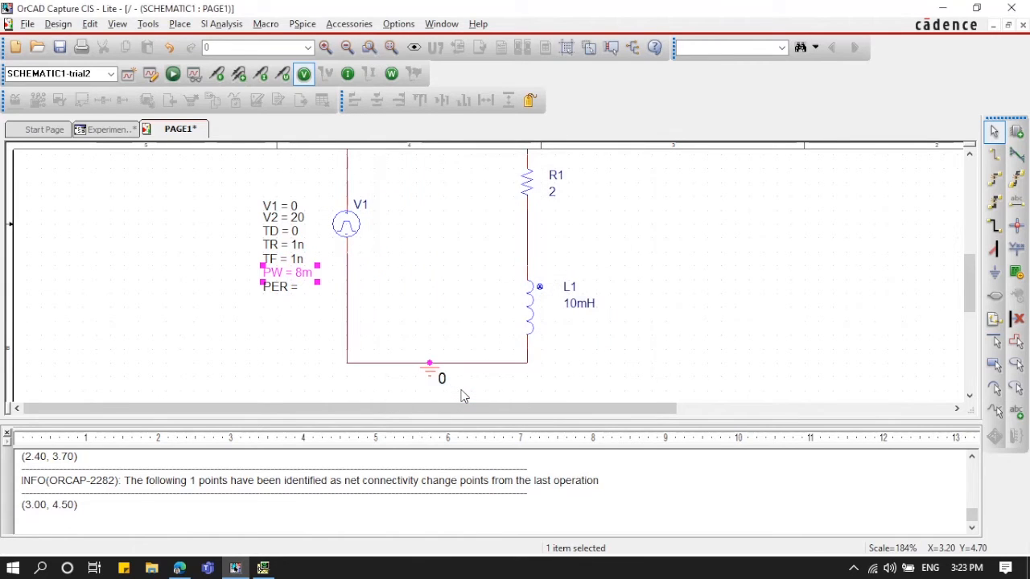
pyautogui.doubleClick(287, 290)
pyautogui.write('20m')
pyautogui.click(455, 392)
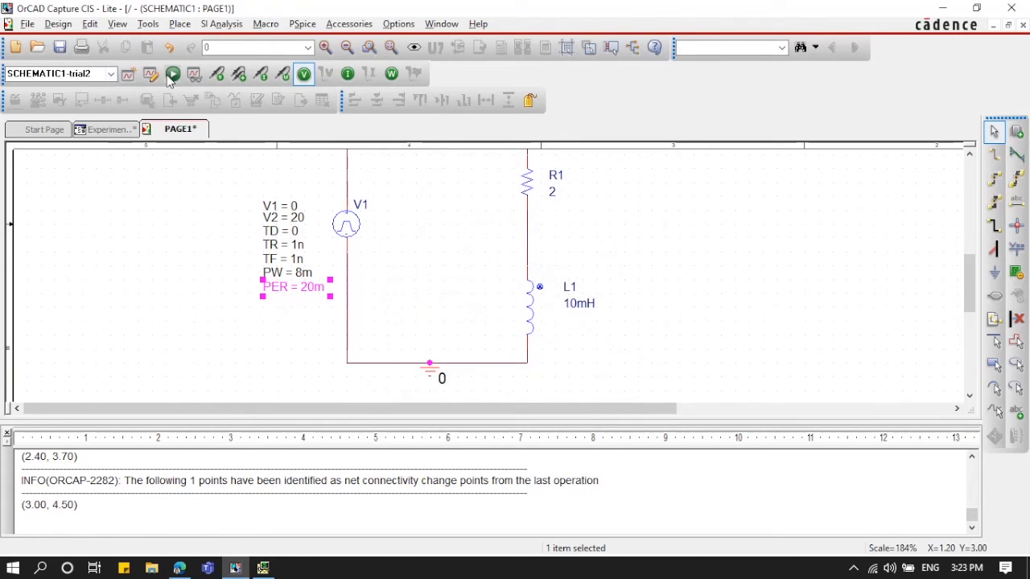
# Create a new PSpice simulation profile named part2 with no inherited settings
pyautogui.click(128, 75)
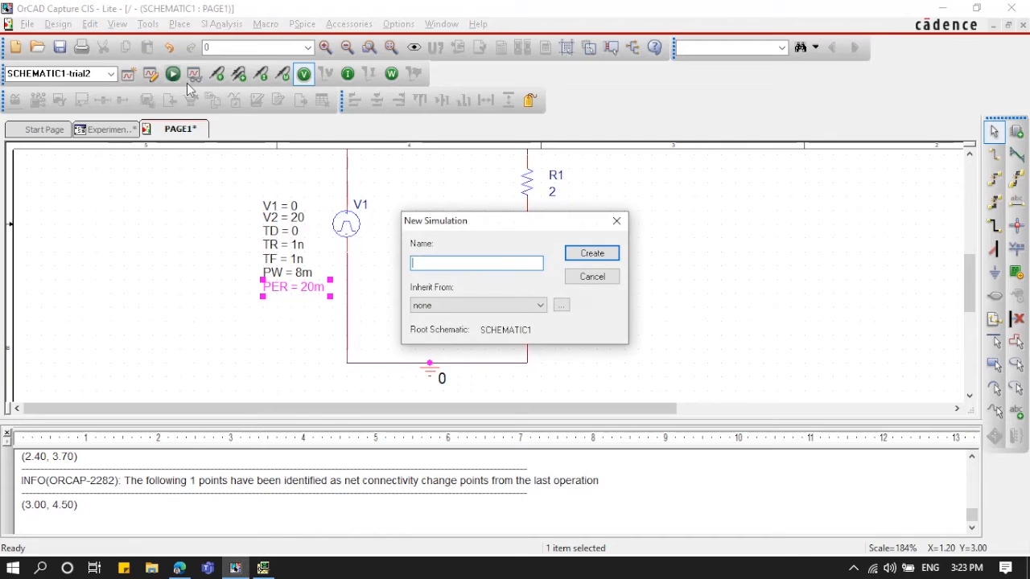
pyautogui.write('part2')
pyautogui.press('Return')
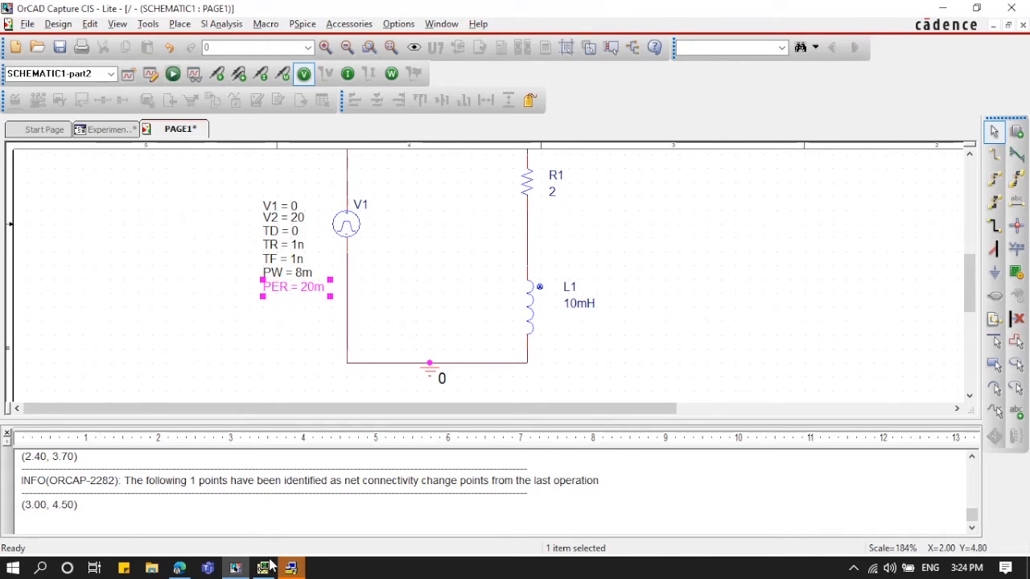
# Set the part2 transient analysis run time to 0.1 seconds and save the simulation settings
pyautogui.click(297, 570)
pyautogui.moveTo(583, 193); pyautogui.dragTo(462, 200)
pyautogui.write('0.1')
pyautogui.click(618, 413)
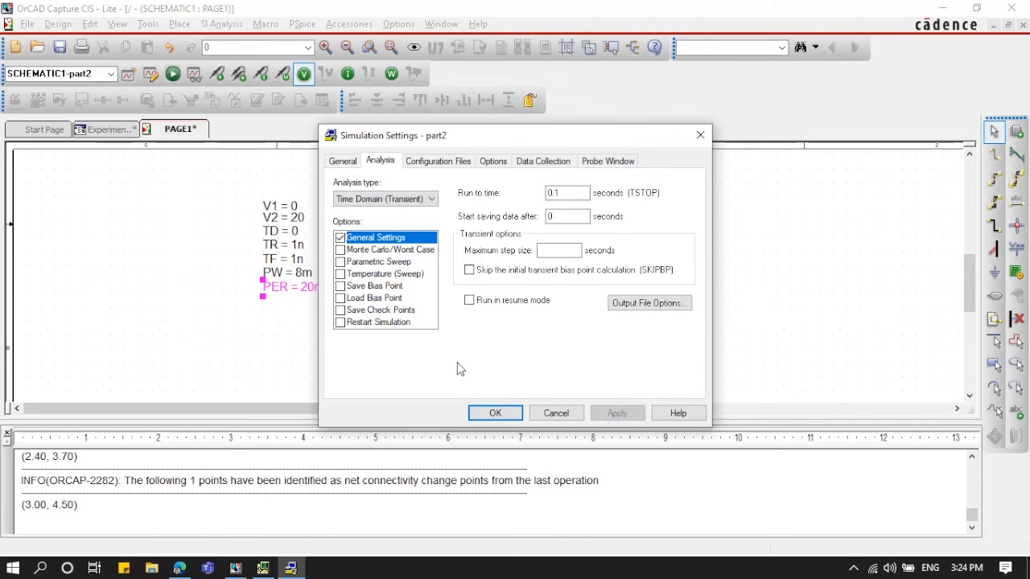
pyautogui.click(493, 413)
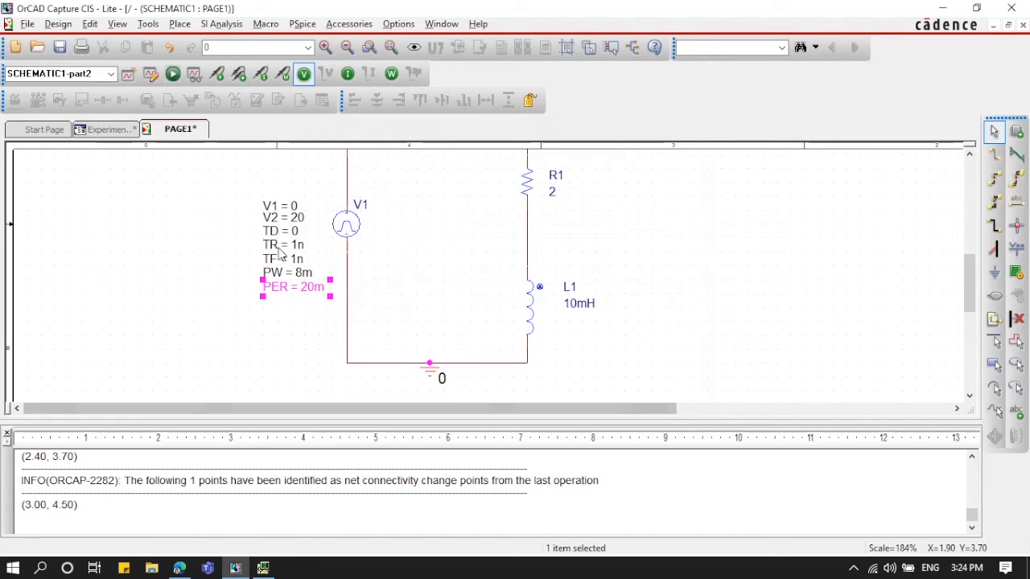
# Run the part2 simulation and plot the resistor current I(R1) in the PSpice A/D results window
pyautogui.click(172, 73)
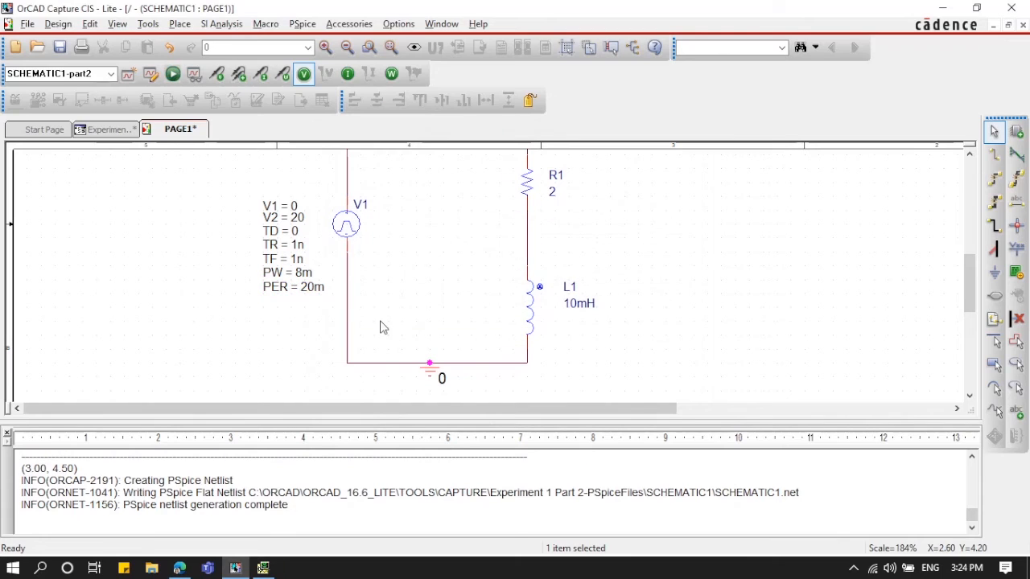
pyautogui.click(263, 569)
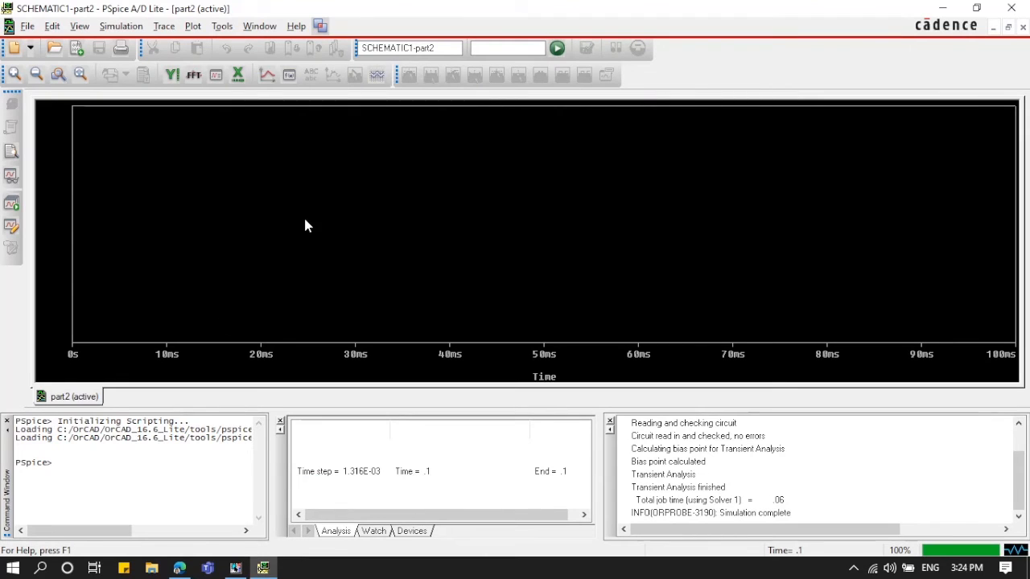
pyautogui.click(163, 26)
pyautogui.click(183, 43)
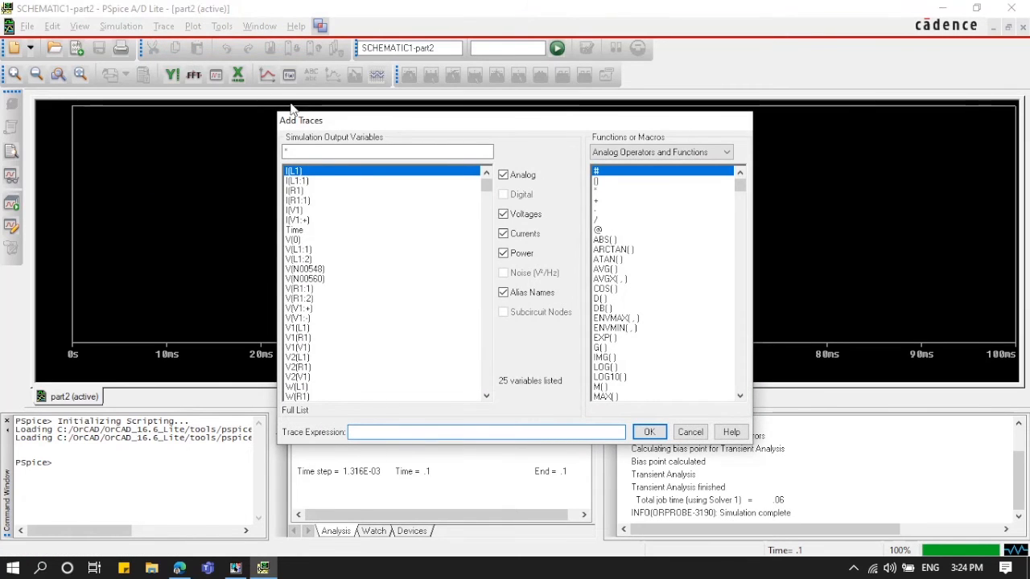
pyautogui.click(324, 189)
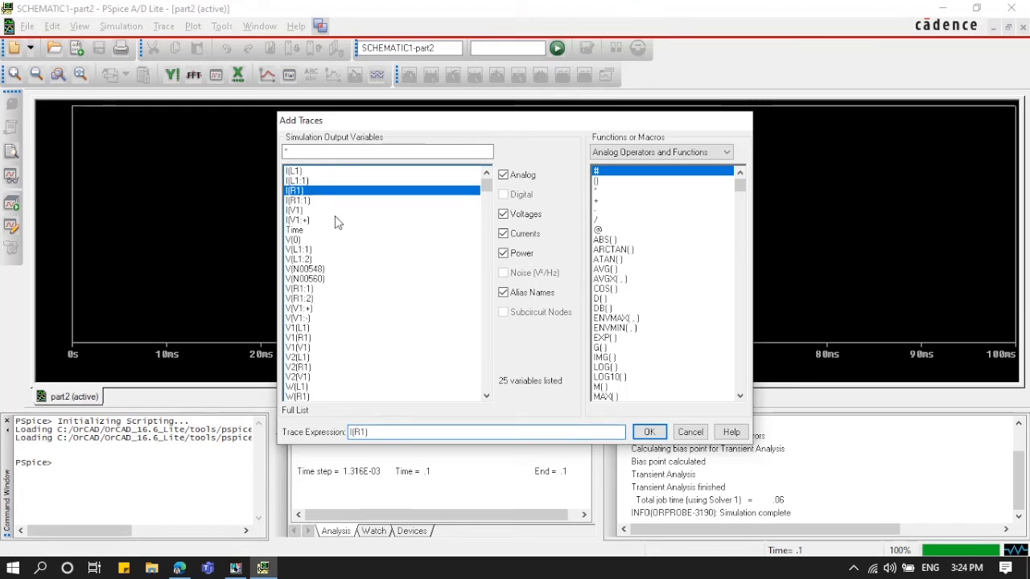
pyautogui.click(649, 432)
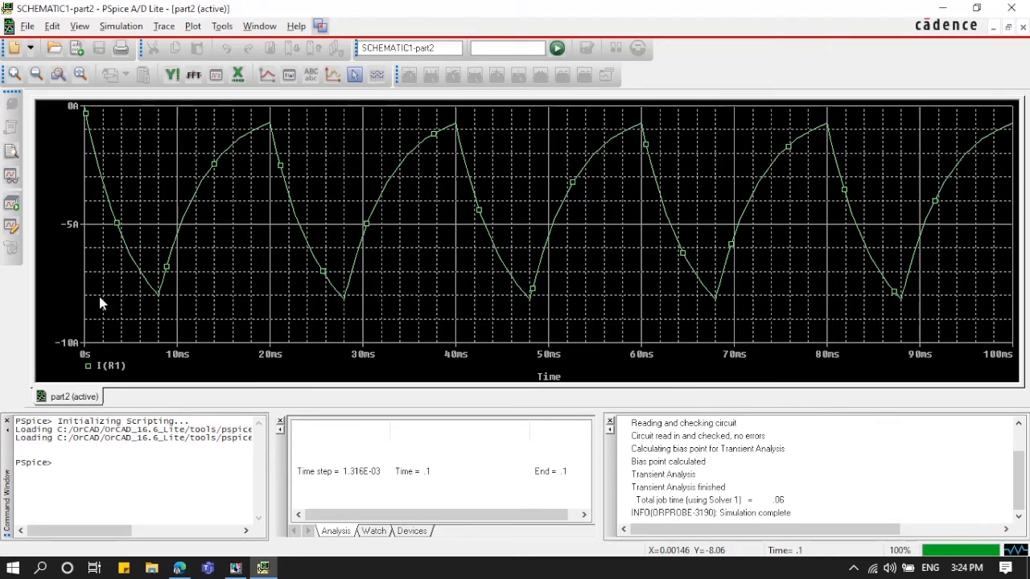
# Invert the plotted resistor current by changing its trace expression to -I(R1)
pyautogui.doubleClick(100, 367)
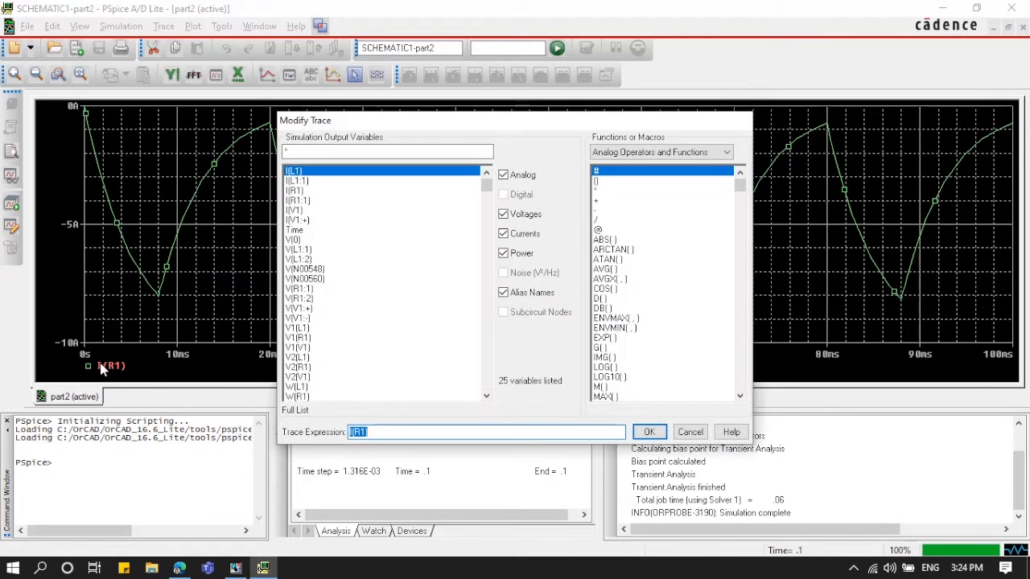
pyautogui.click(360, 432)
pyautogui.write('-')
pyautogui.click(649, 432)
# Add a trace of the resistor's RMS current with the expression RMS(I(R1))
pyautogui.click(163, 27)
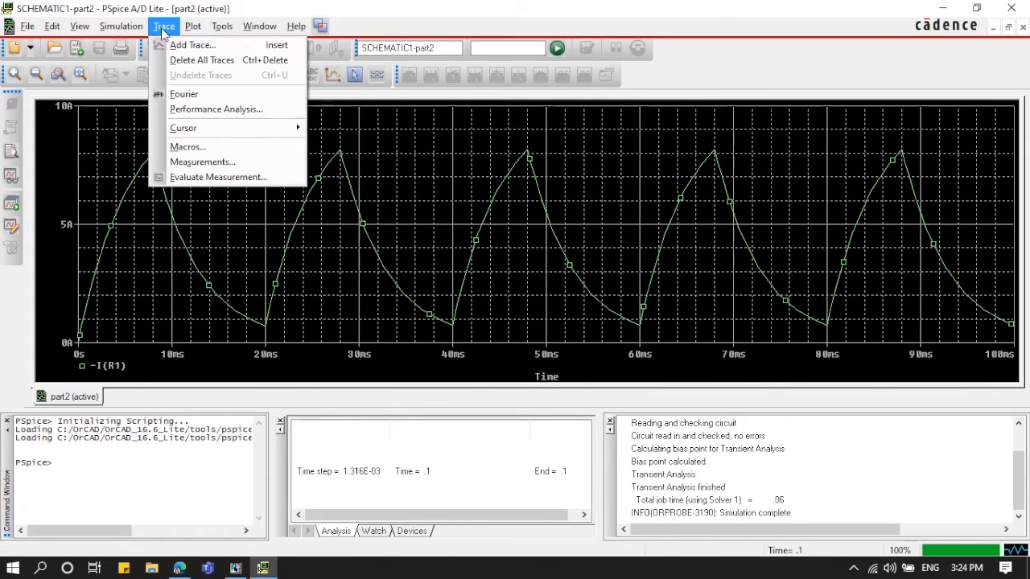
pyautogui.click(192, 45)
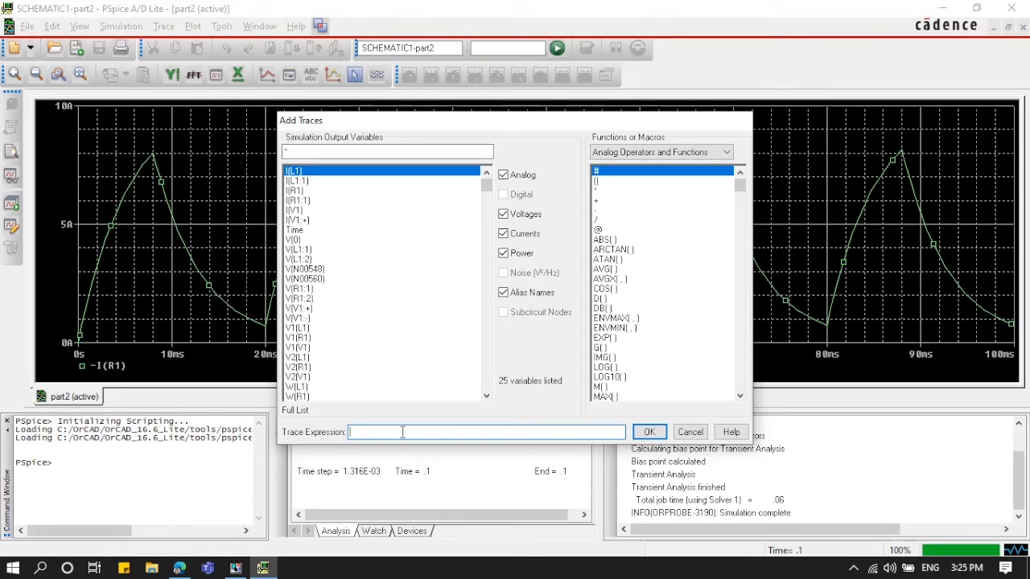
pyautogui.write('RMS(I(R1)')
pyautogui.press('Return')
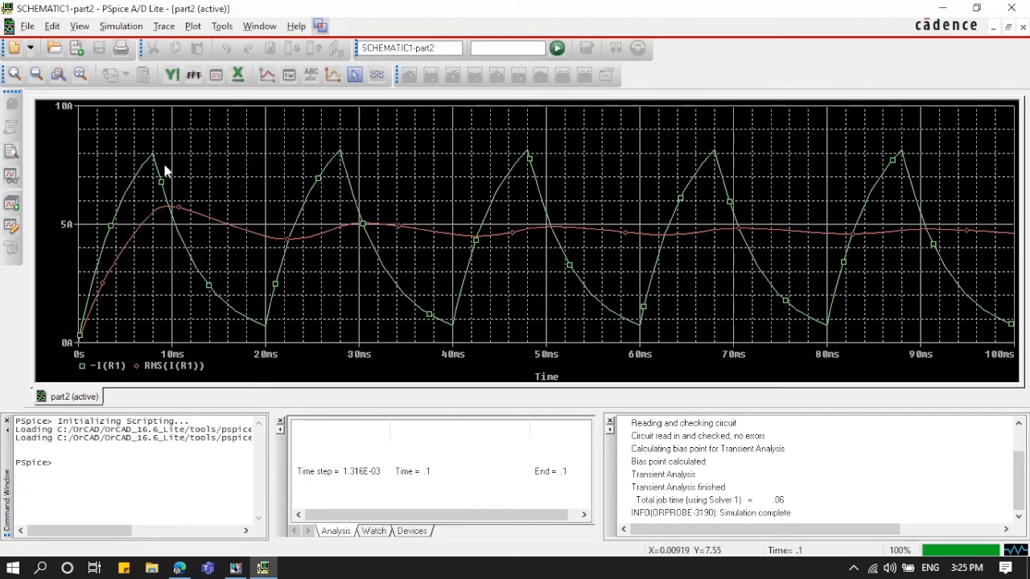
# Add the inductor current I(L1) as another trace on the same plot
pyautogui.click(163, 26)
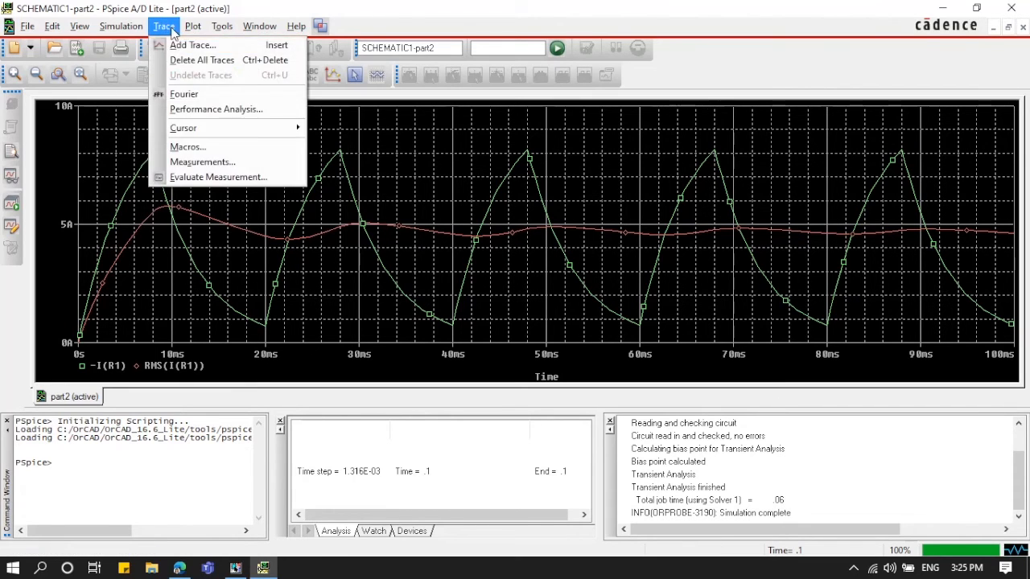
pyautogui.click(182, 47)
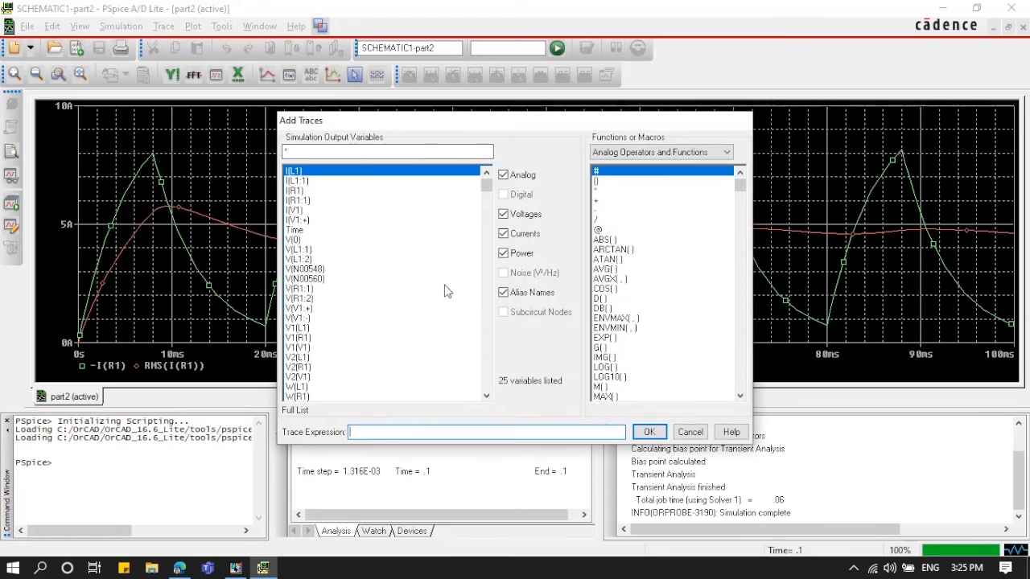
pyautogui.write('I(L1)')
pyautogui.press('Return')
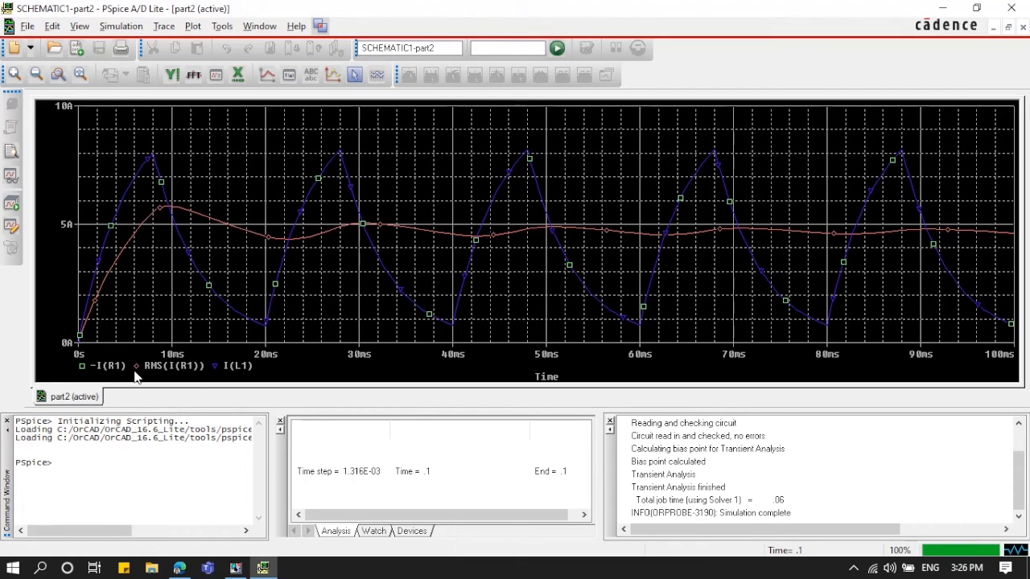
# Turn on the cursor and place it on the RMS(I(R1)) trace at about 98.7 ms to read the steady-state RMS current
pyautogui.rightClick(237, 161)
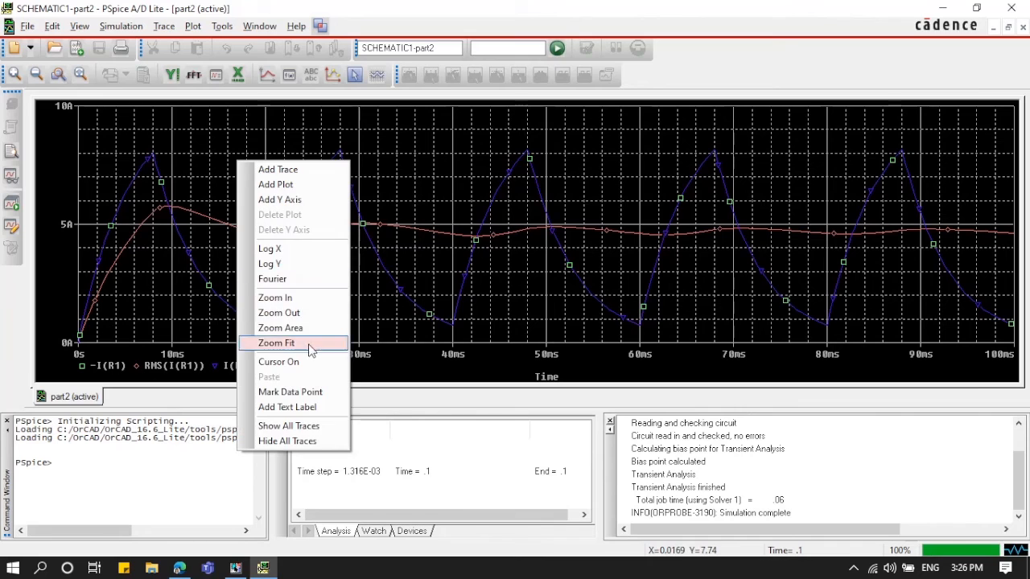
pyautogui.click(306, 362)
pyautogui.click(111, 282)
pyautogui.moveTo(115, 286); pyautogui.dragTo(1006, 233)
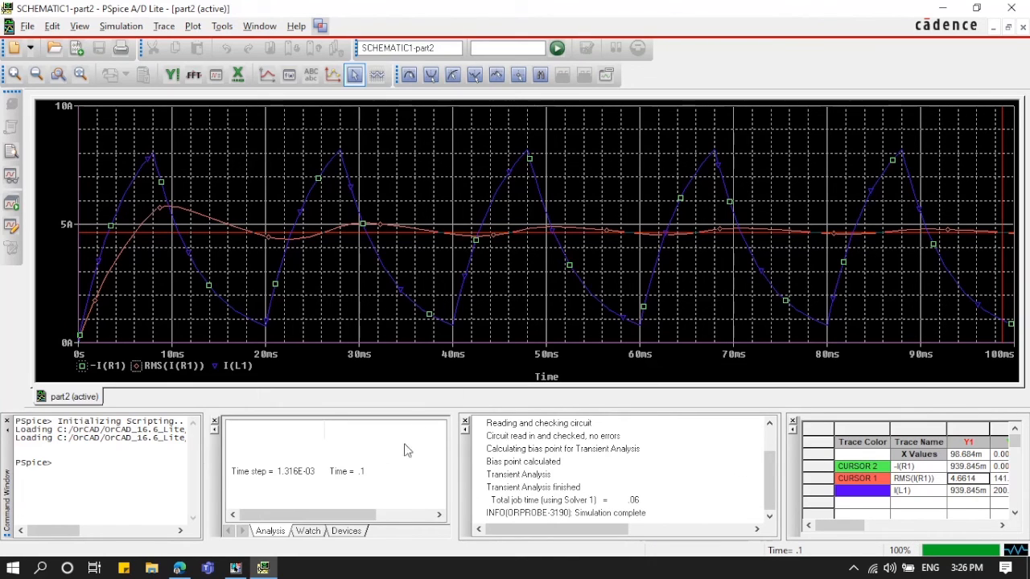
# Switch to the lab procedure PDF in the browser and examine item 2 and the expected current and RMS plot in Figure 8
pyautogui.click(184, 568)
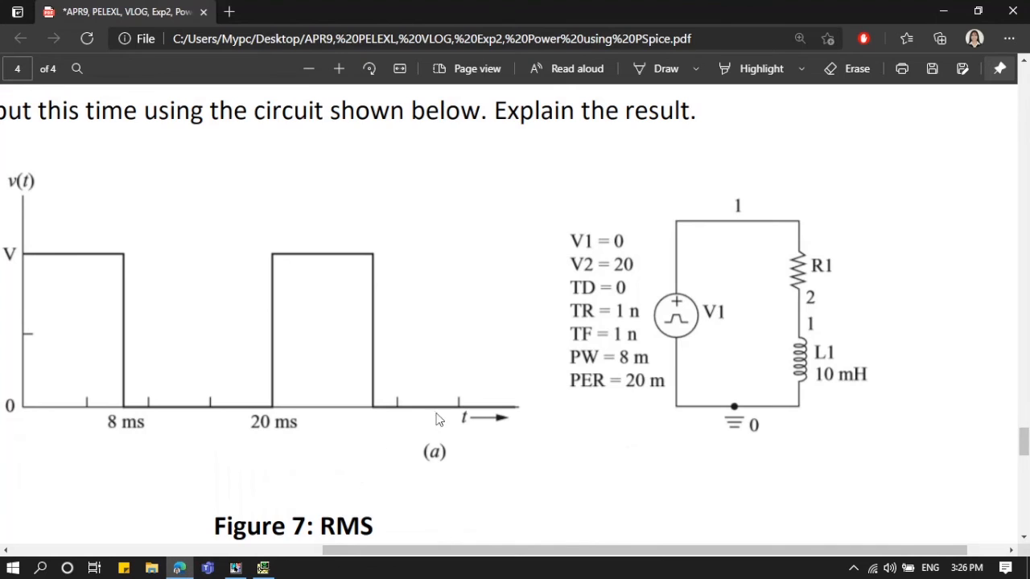
pyautogui.keyDown('ctrl'); pyautogui.scroll(-2, 437, 421); pyautogui.keyUp('ctrl')
pyautogui.scroll(-3, 429, 414)
pyautogui.scroll(-1, 429, 415)
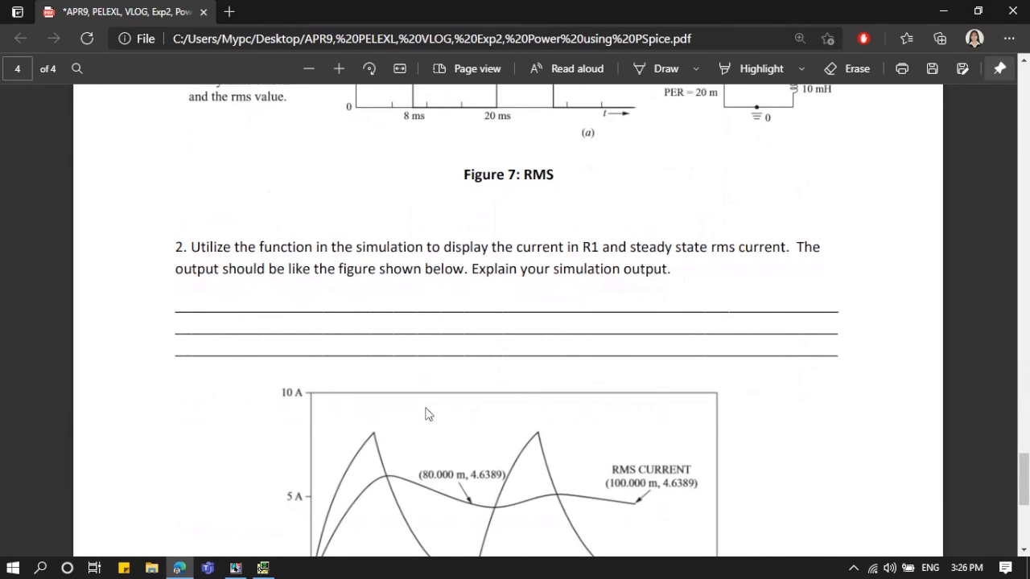
pyautogui.scroll(-4, 428, 413)
pyautogui.scroll(1, 578, 342)
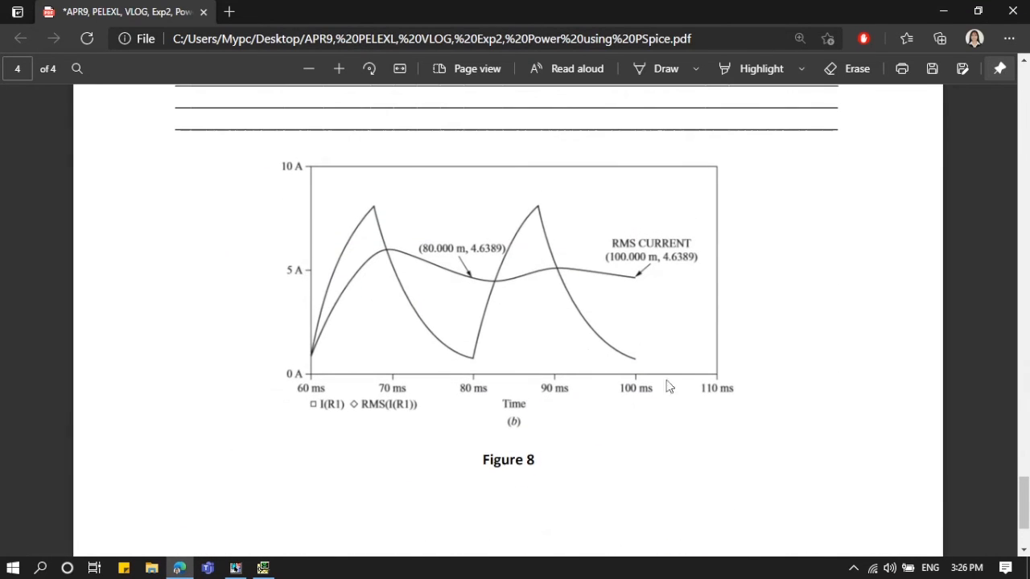